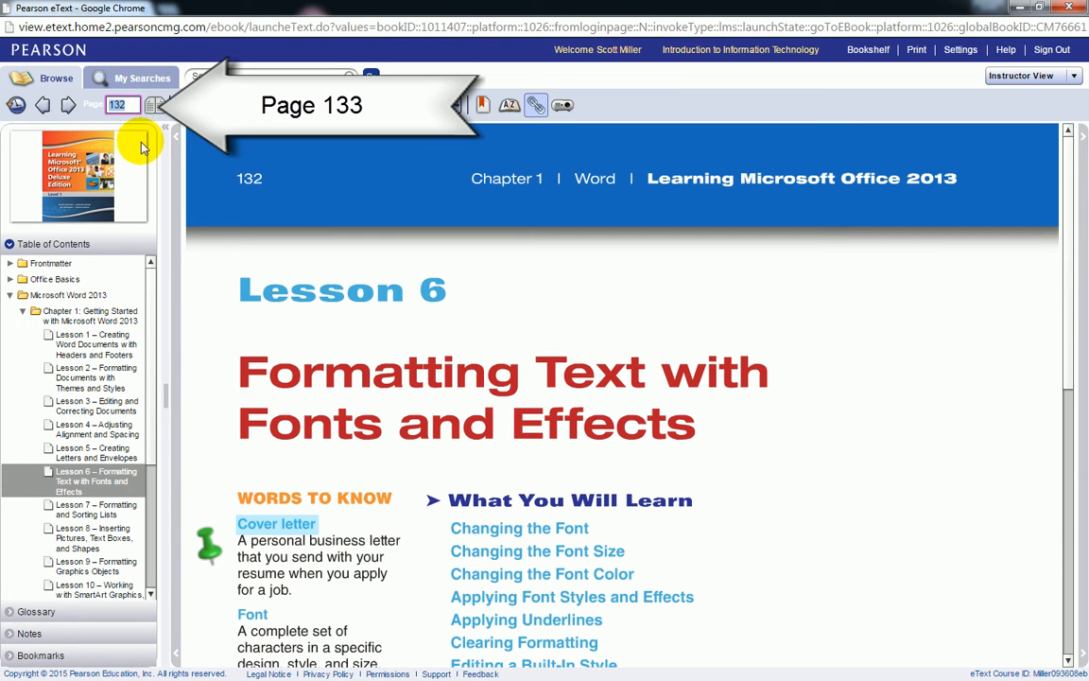
- Jump to page 133 of the eText and download the W06Try data file
{"action": "type", "text": "3"}
{"action": "key", "text": "Return"}
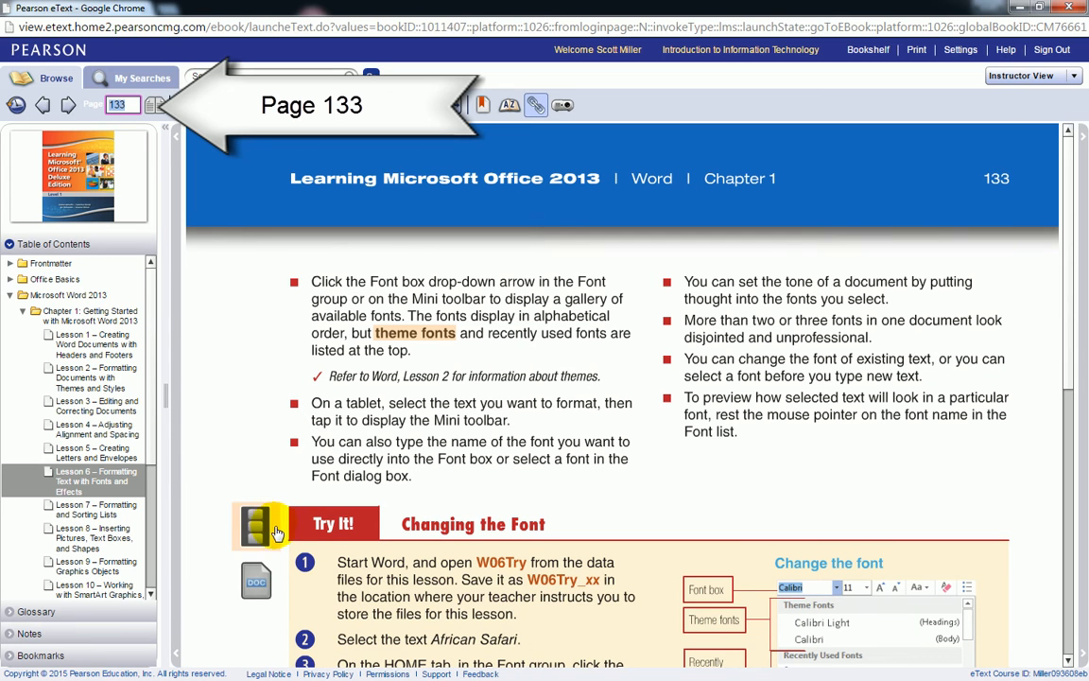
{"action": "scroll", "coordinate": [274, 560], "scroll_direction": "down", "scroll_amount": 1}
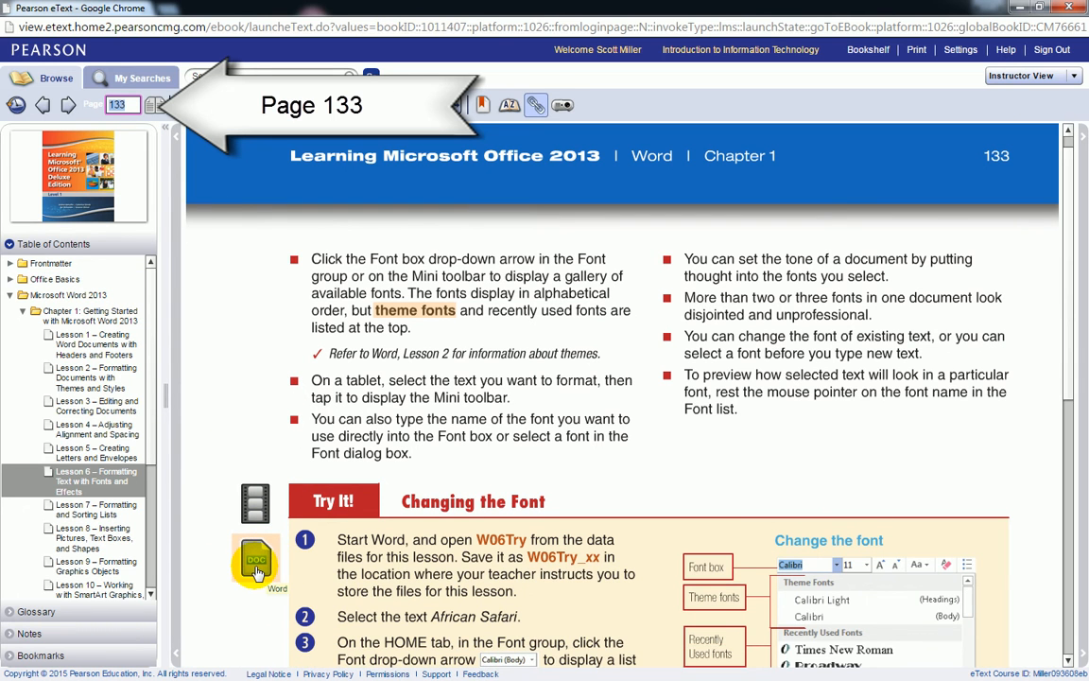
{"action": "left_click", "coordinate": [257, 567]}
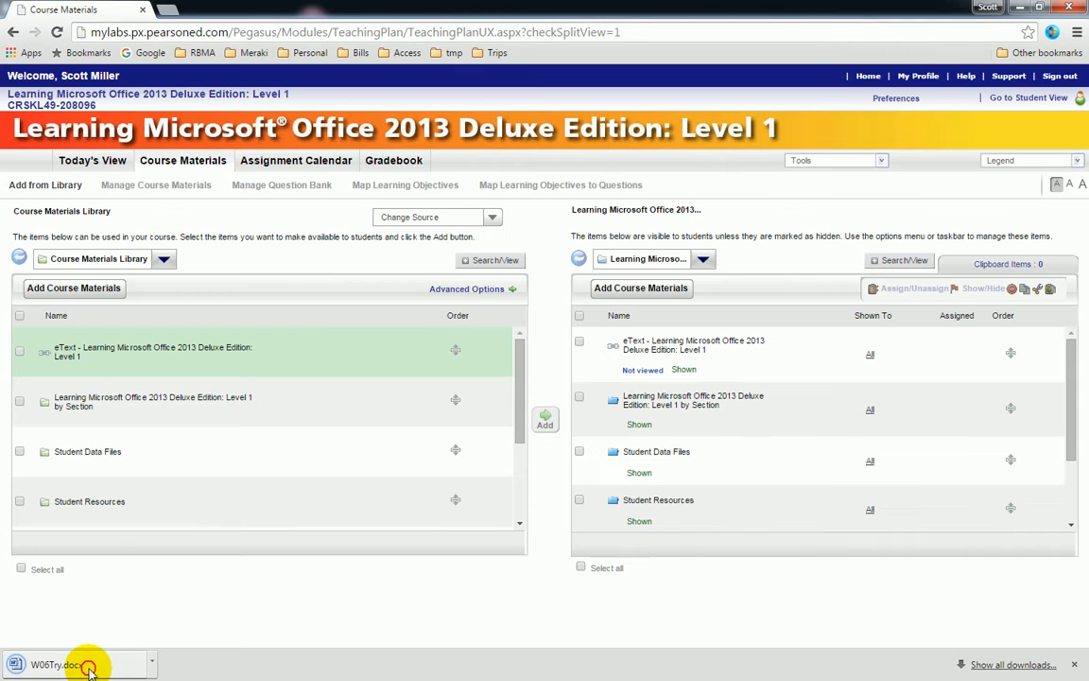
- Open W06Try.docx from the download bar and enable editing in Word
{"action": "left_click", "coordinate": [87, 667]}
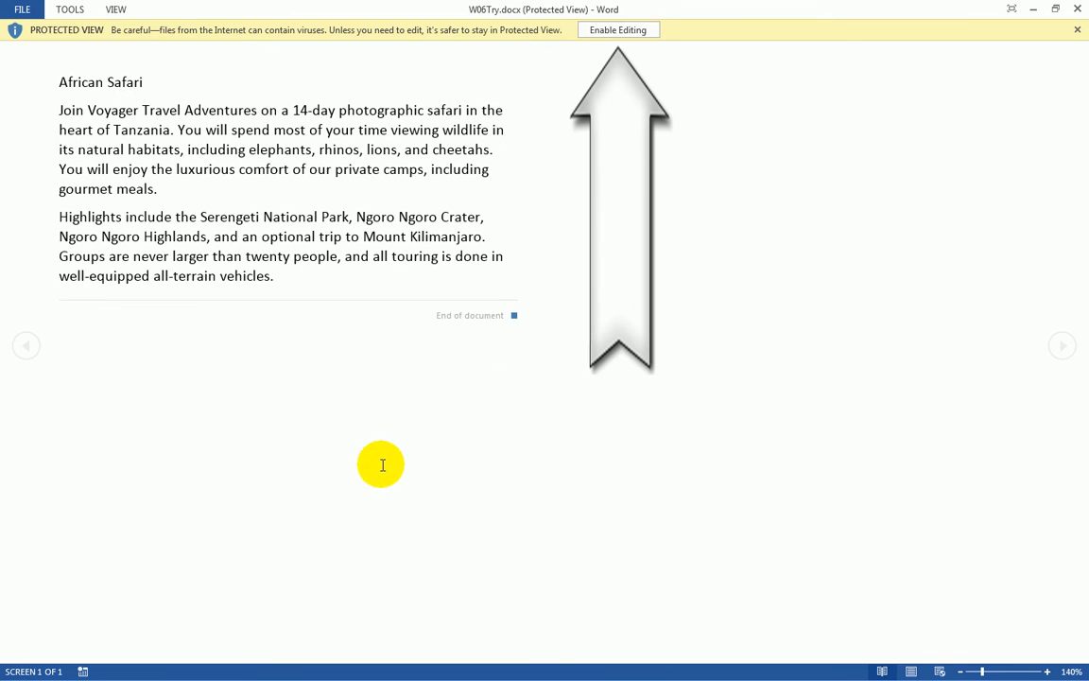
{"action": "left_click", "coordinate": [614, 30]}
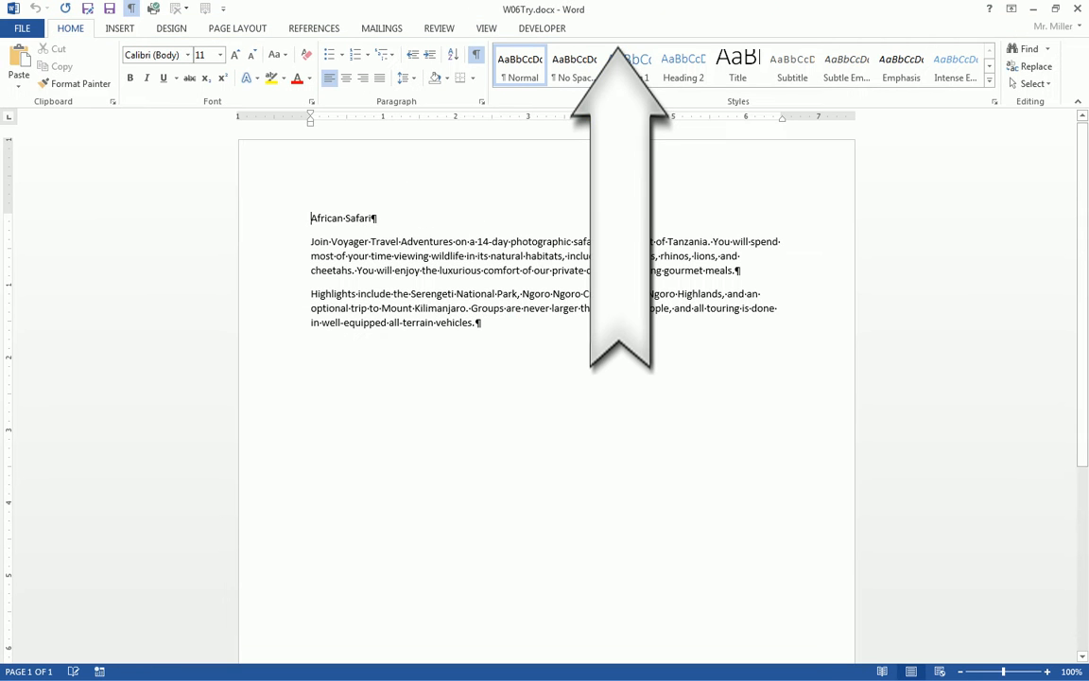
- Start Save As and create and open a new 'September 15' folder in My Documents
{"action": "left_click", "coordinate": [21, 29]}
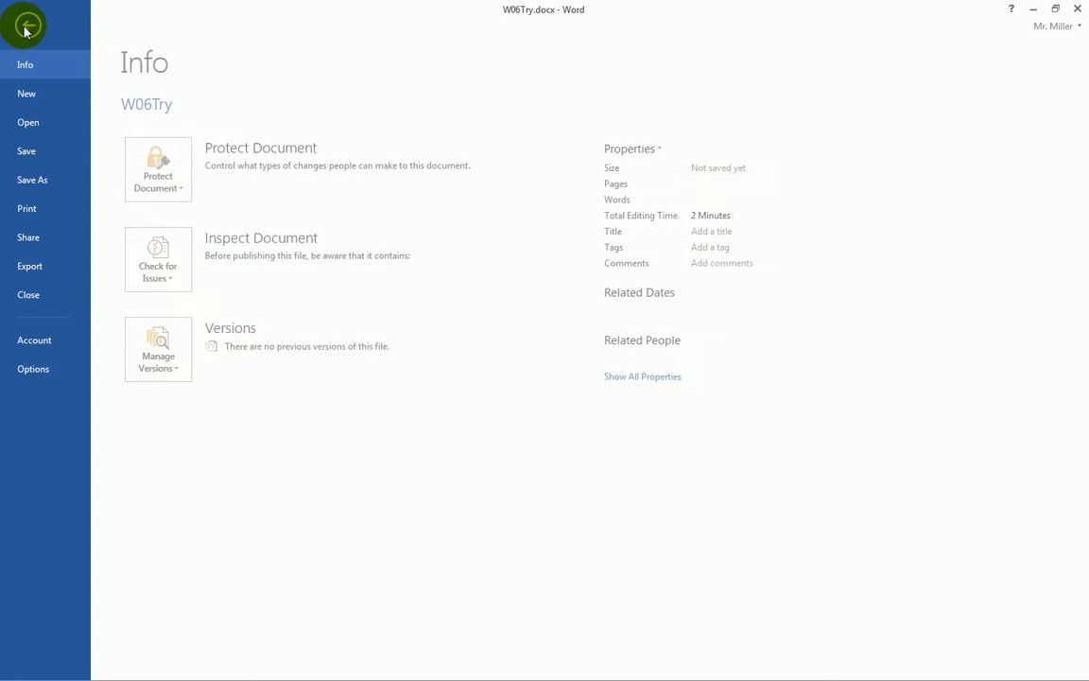
{"action": "left_click", "coordinate": [38, 185]}
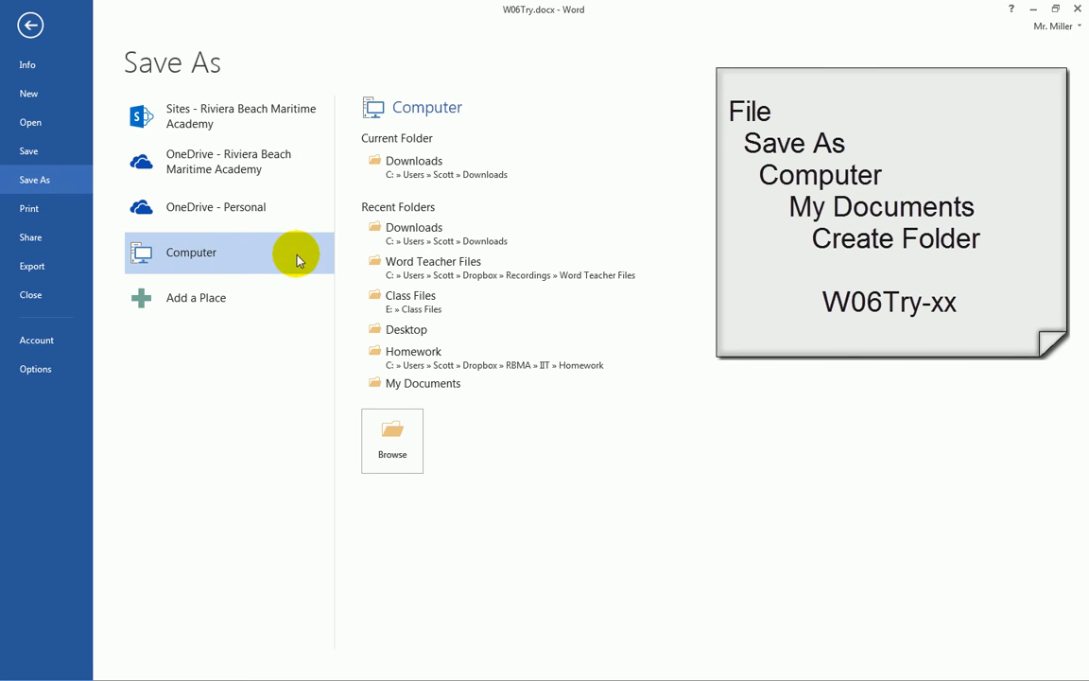
{"action": "left_click", "coordinate": [404, 386]}
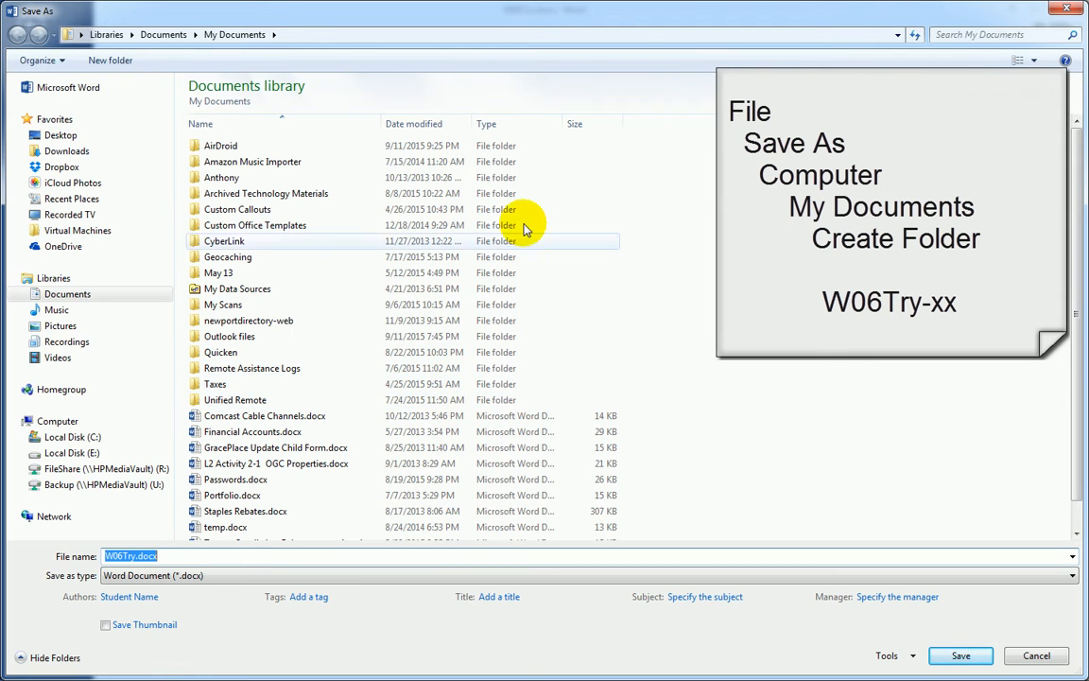
{"action": "left_click", "coordinate": [110, 61]}
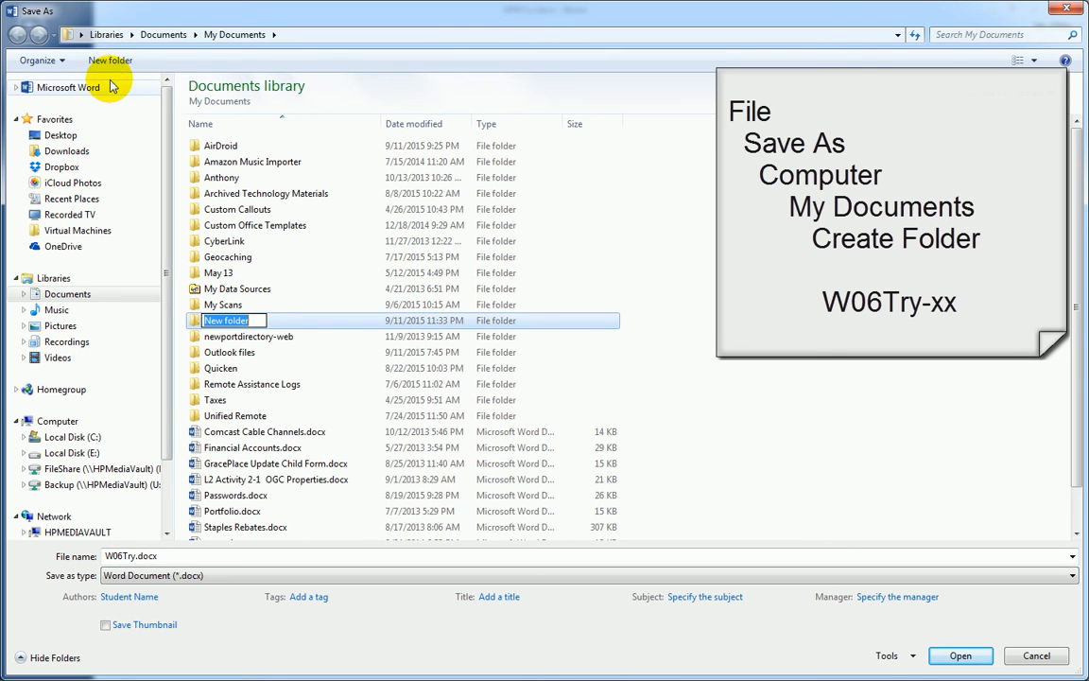
{"action": "type", "text": "September 15"}
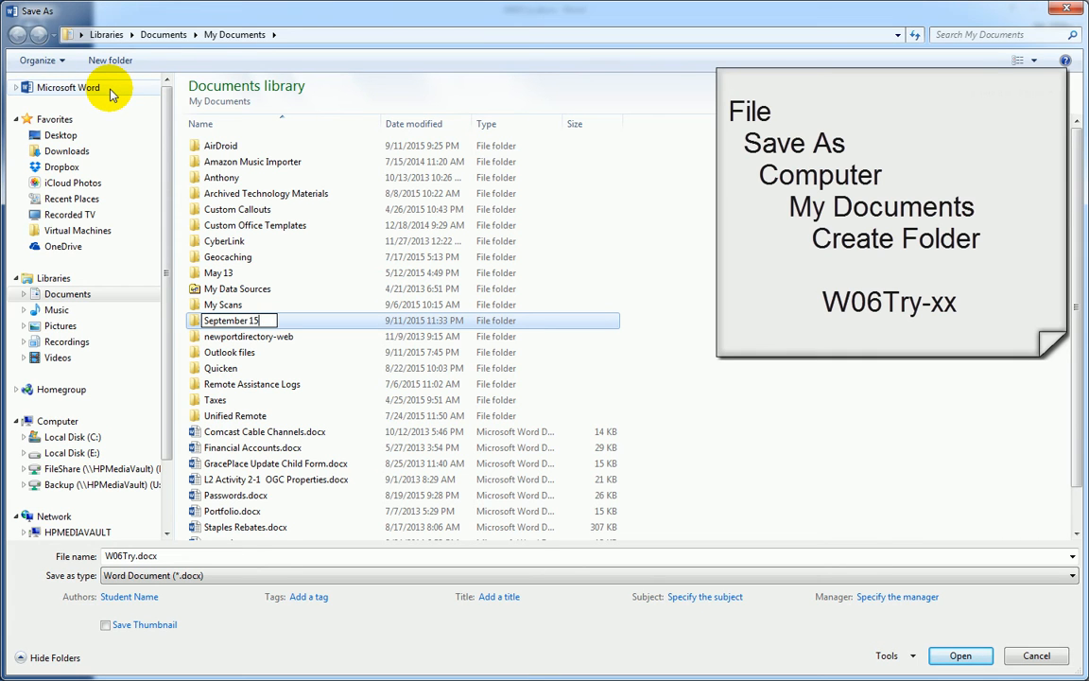
{"action": "key", "text": "Return"}
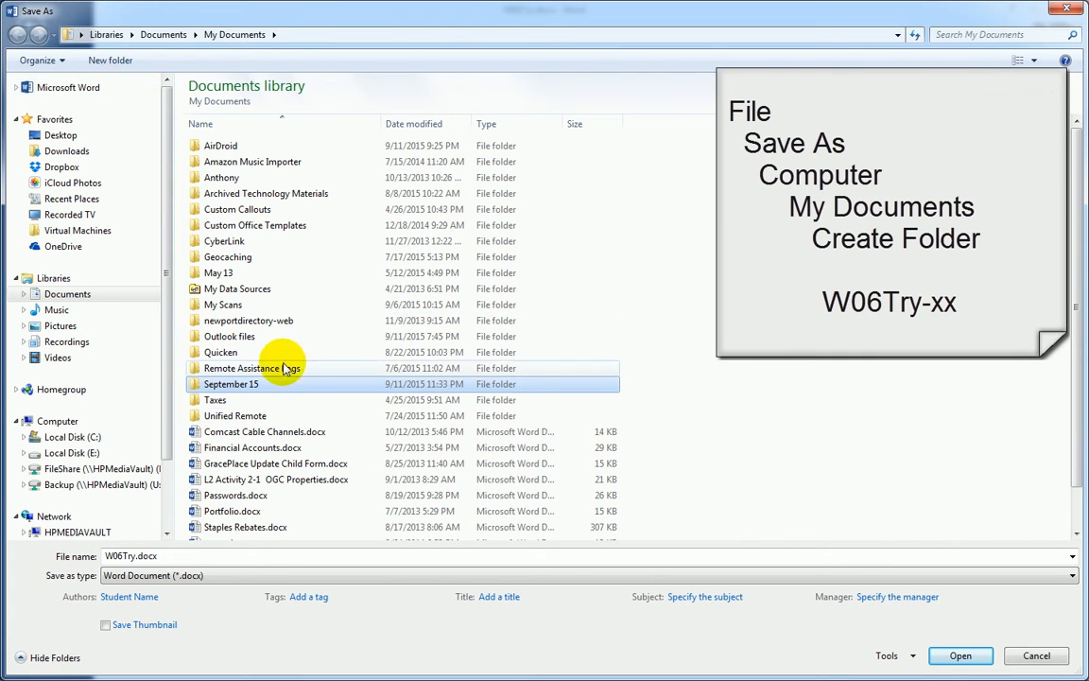
{"action": "left_click", "coordinate": [220, 386]}
{"action": "double_click", "coordinate": [221, 385]}
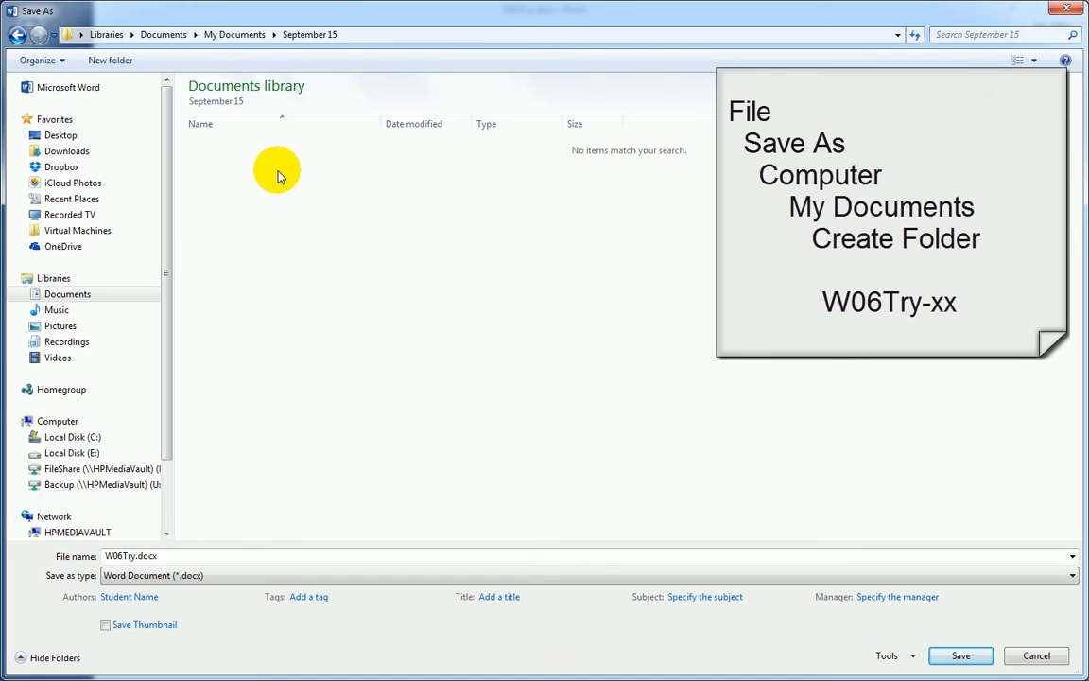
- Save the document there as W06Try-sm
{"action": "double_click", "coordinate": [135, 556]}
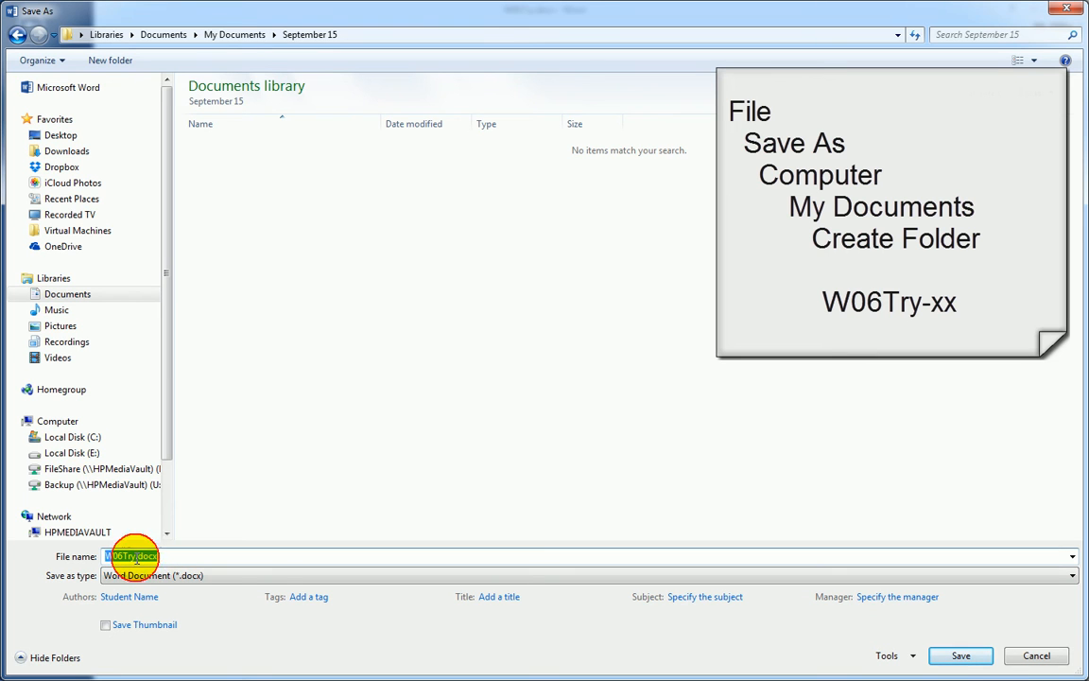
{"action": "left_click_drag", "start_coordinate": [135, 556], "coordinate": [210, 556]}
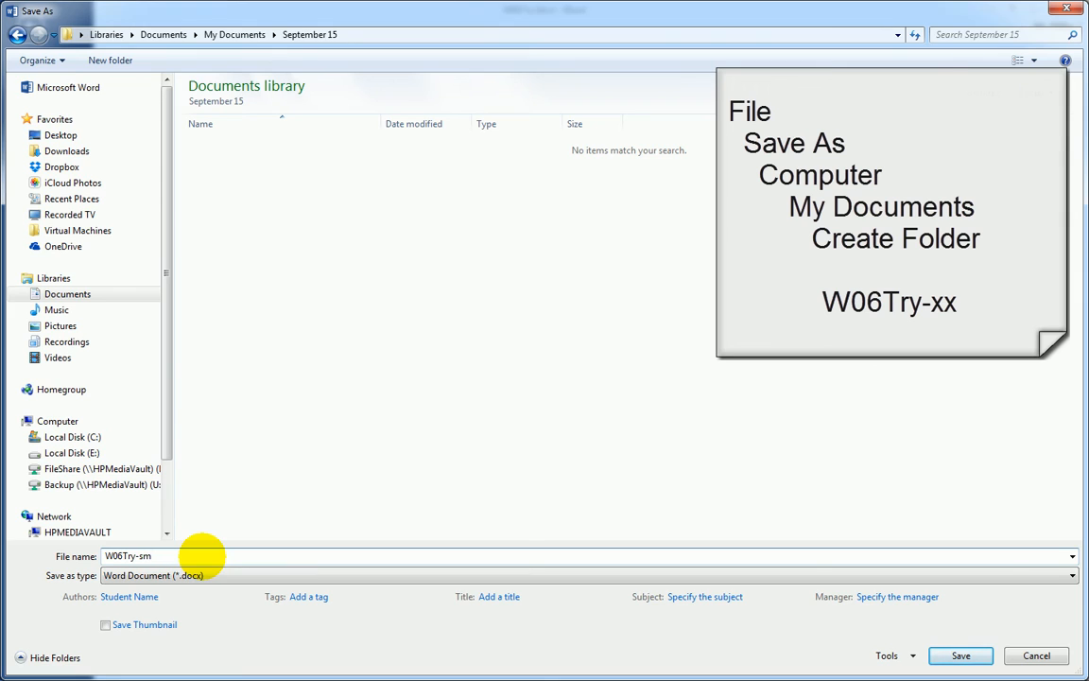
{"action": "key", "text": "Return"}
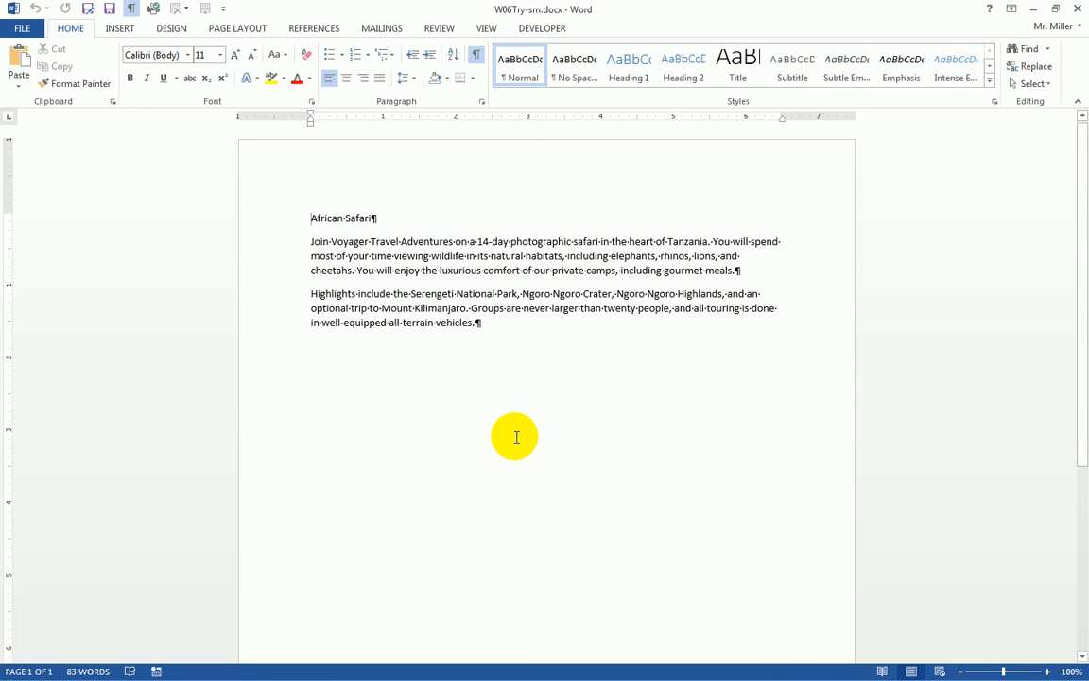
- Format the African Safari title in Broadway at 28 points
{"action": "left_click", "coordinate": [287, 223]}
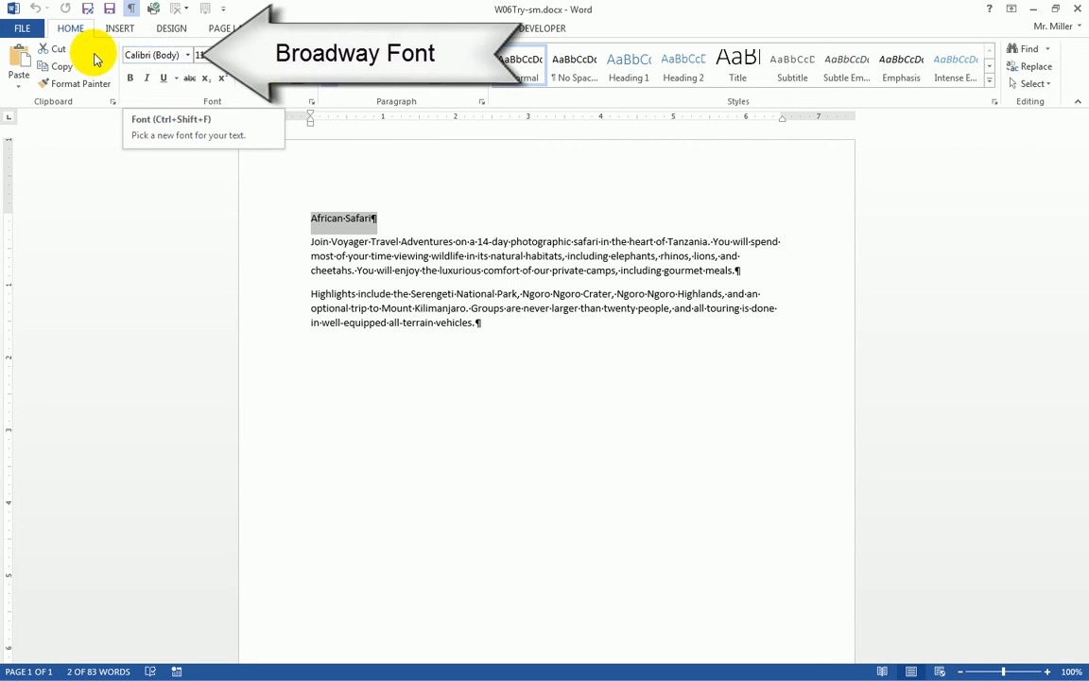
{"action": "left_click", "coordinate": [188, 55]}
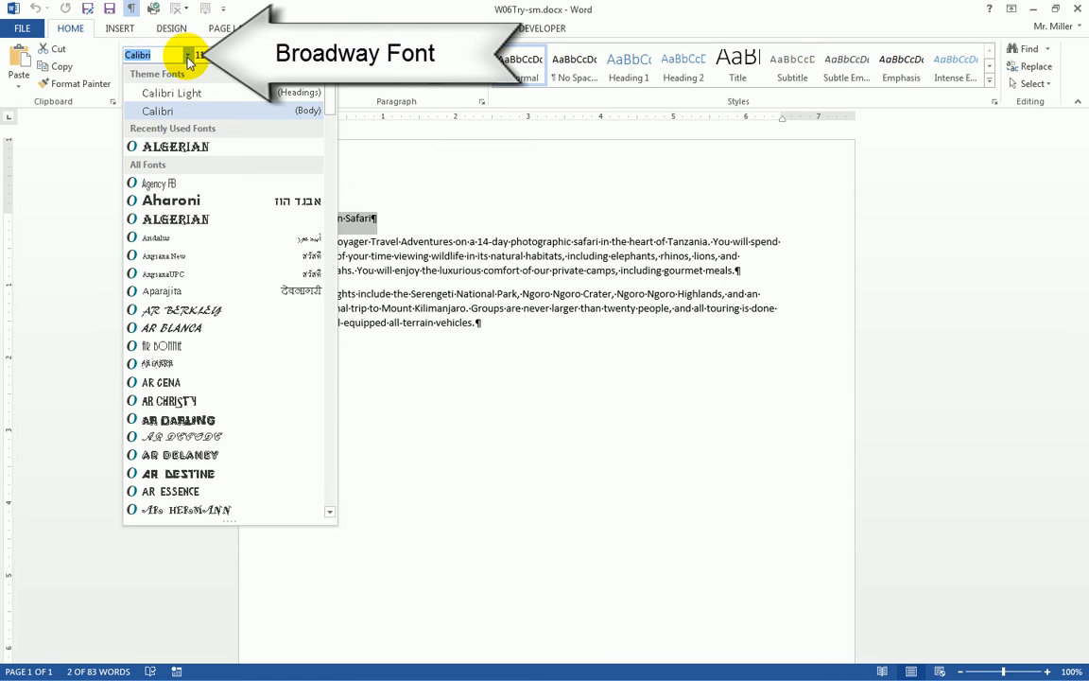
{"action": "scroll", "coordinate": [233, 246], "scroll_direction": "down", "scroll_amount": 1}
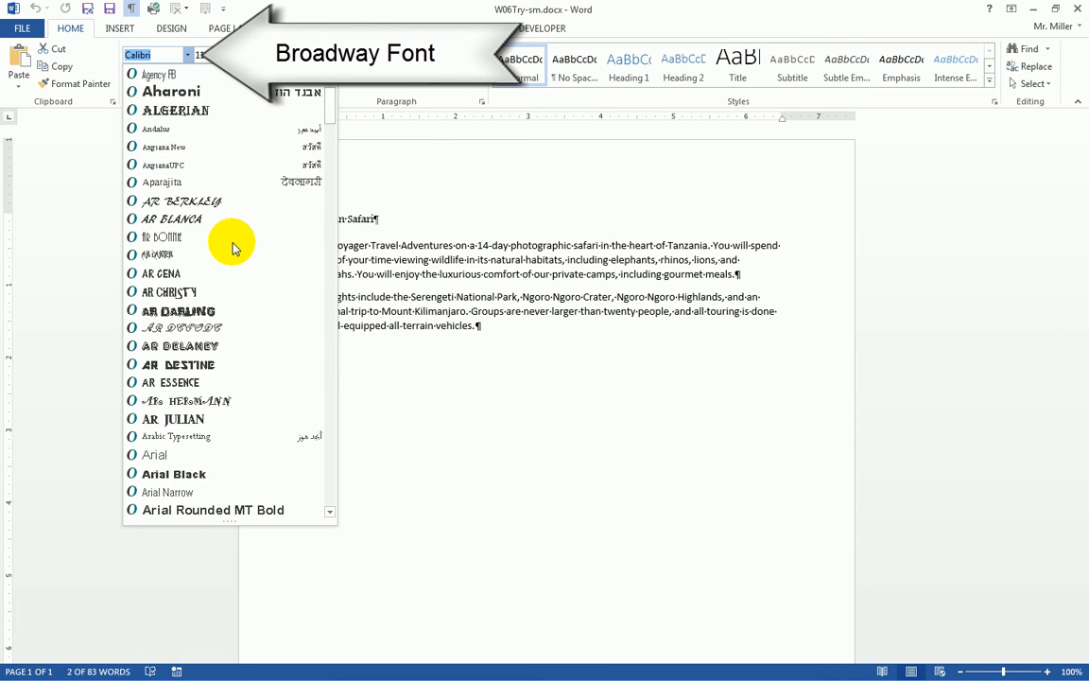
{"action": "scroll", "coordinate": [234, 247], "scroll_direction": "down", "scroll_amount": 6}
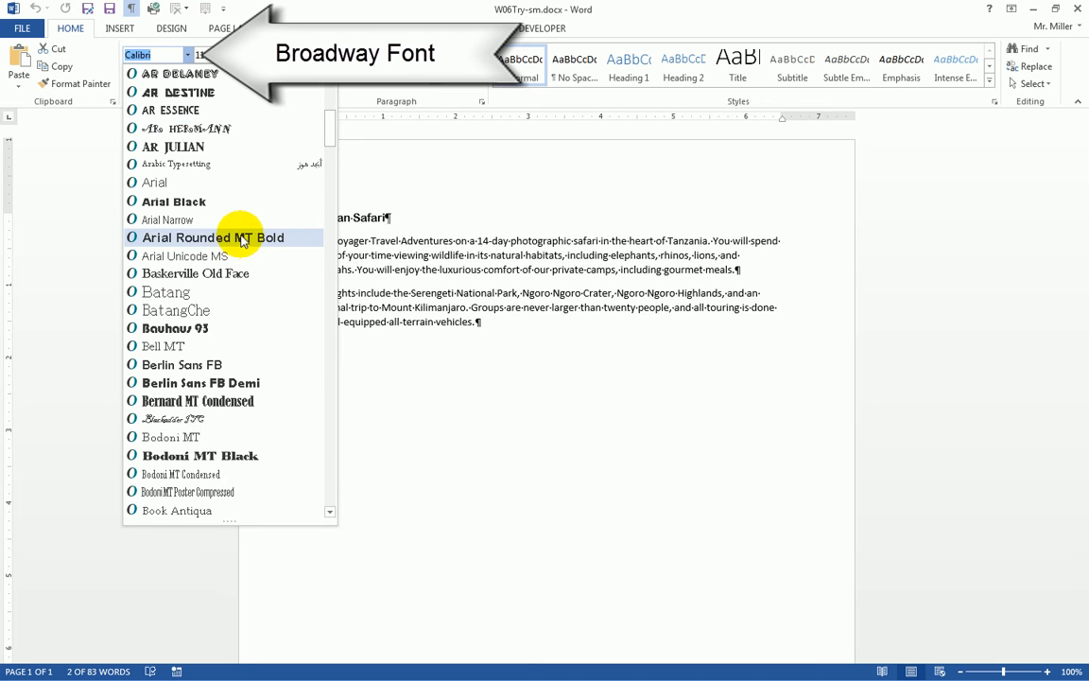
{"action": "scroll", "coordinate": [243, 321], "scroll_direction": "down", "scroll_amount": 3}
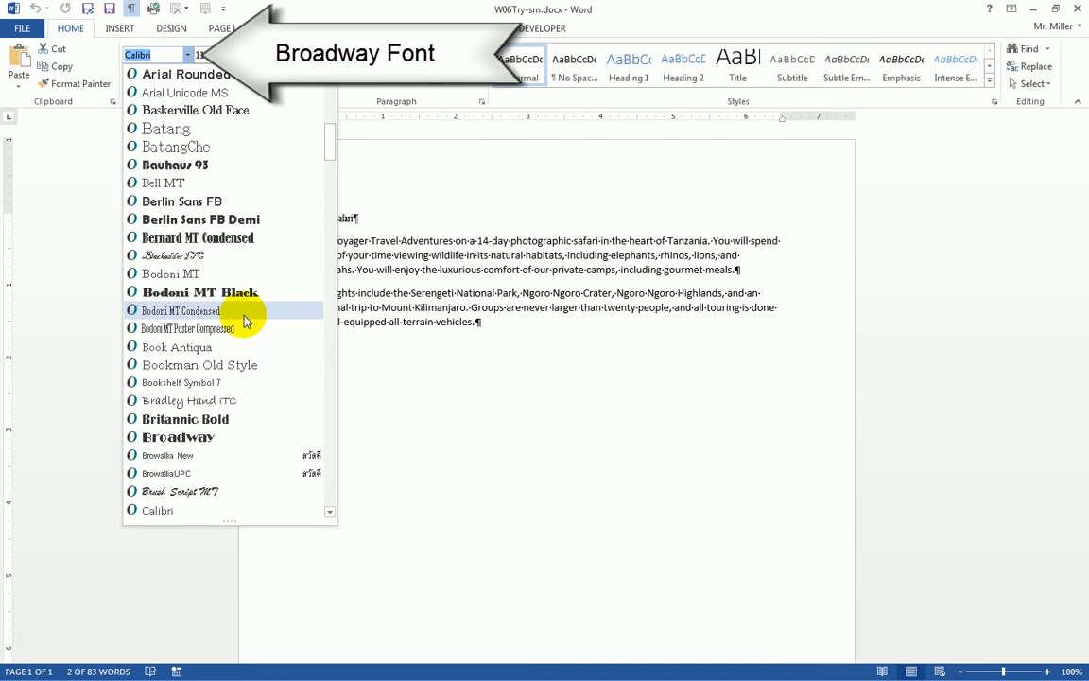
{"action": "left_click", "coordinate": [193, 439]}
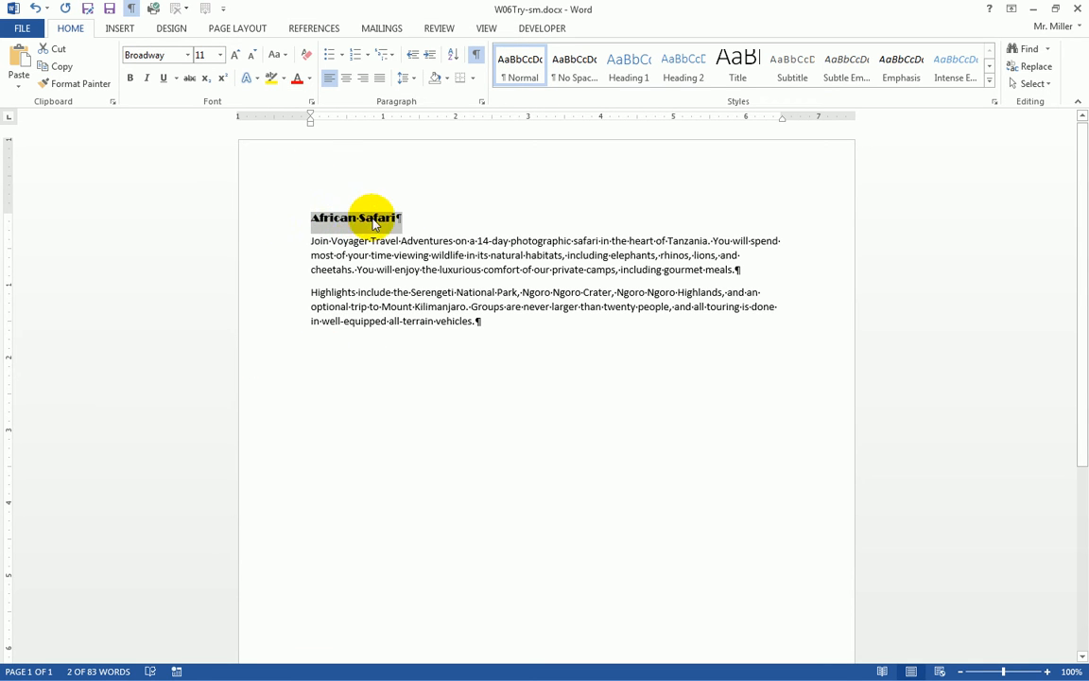
{"action": "left_click", "coordinate": [221, 59]}
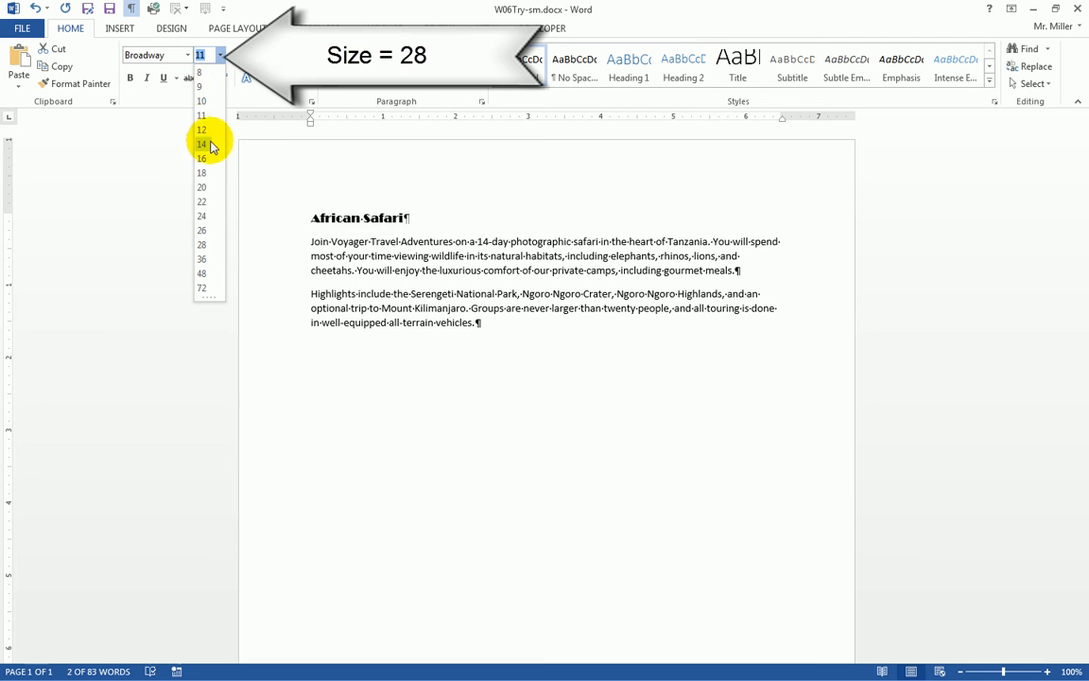
{"action": "left_click", "coordinate": [203, 244]}
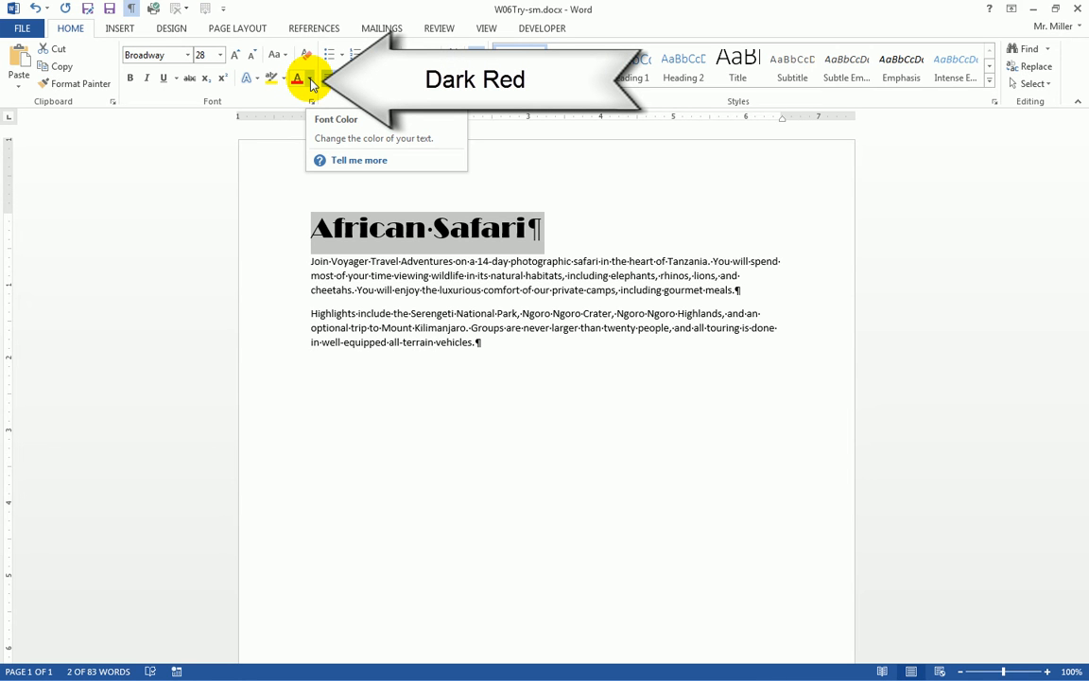
- Color the African Safari title Dark Red from the Standard Colors
{"action": "left_click", "coordinate": [312, 81]}
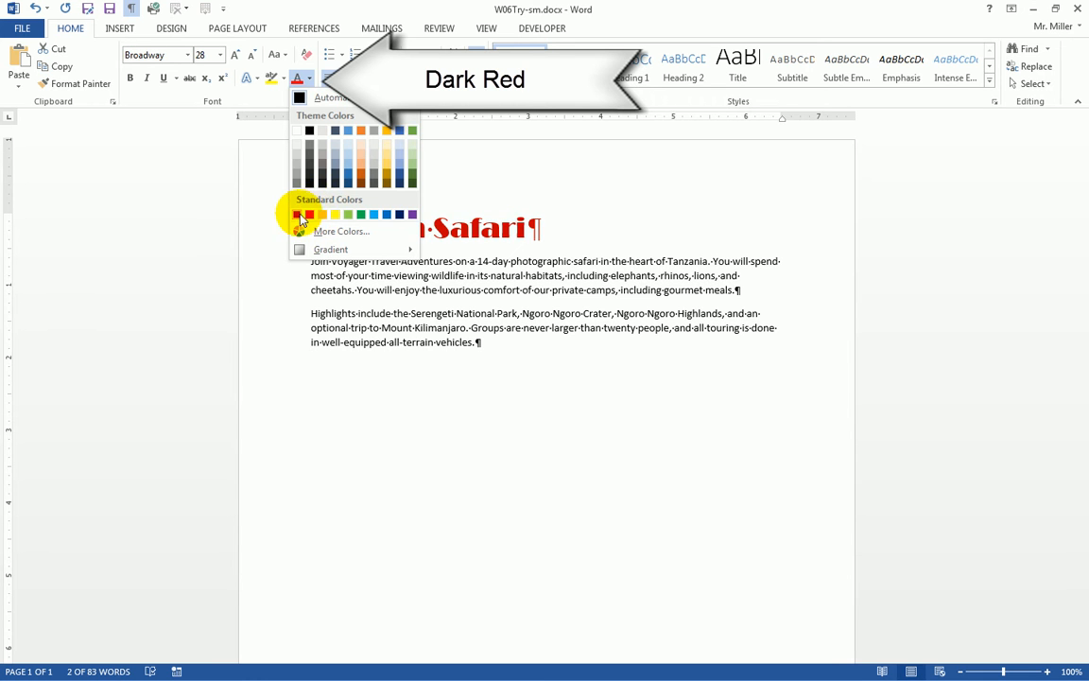
{"action": "left_click", "coordinate": [296, 216]}
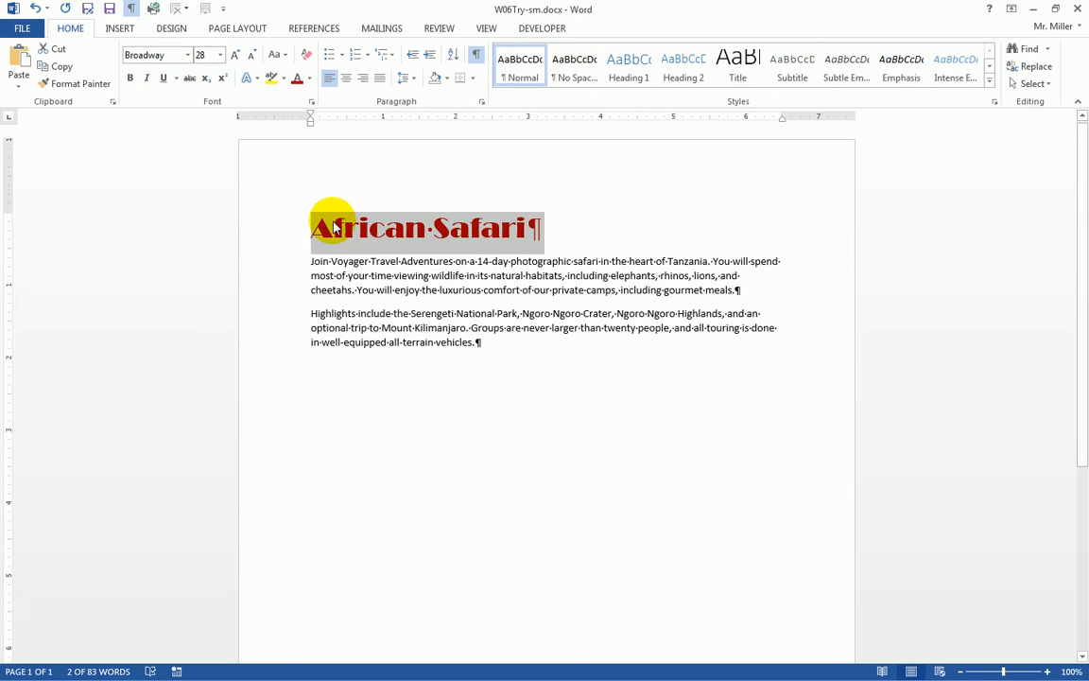
- Underline the African Safari title with the wavy underline style
{"action": "left_click", "coordinate": [164, 80]}
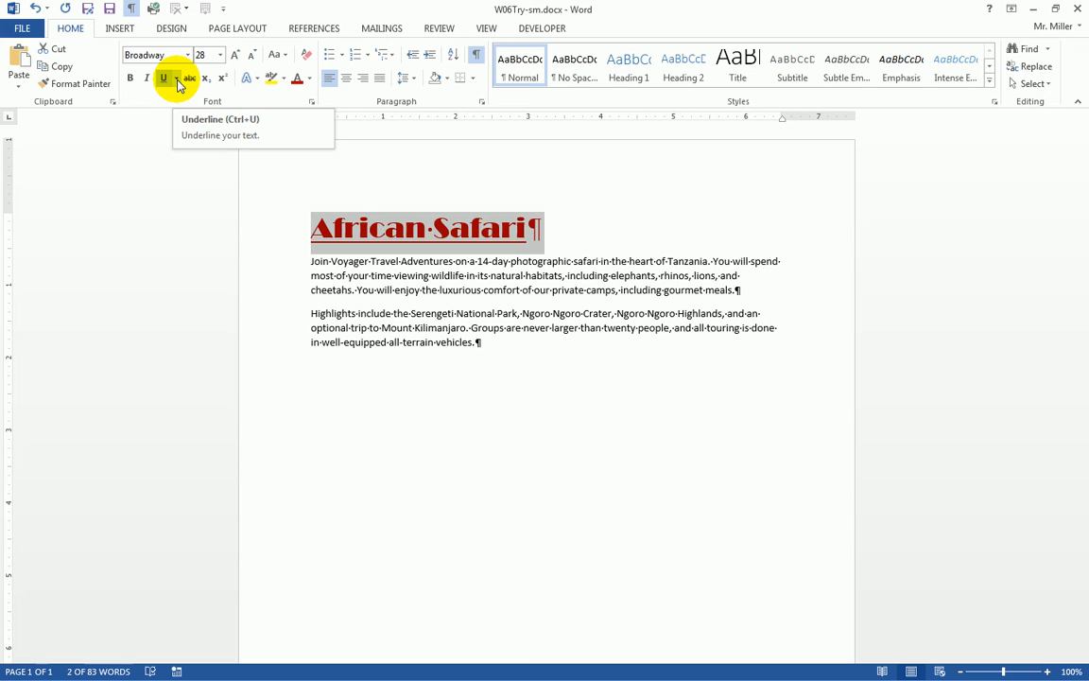
{"action": "left_click", "coordinate": [177, 79]}
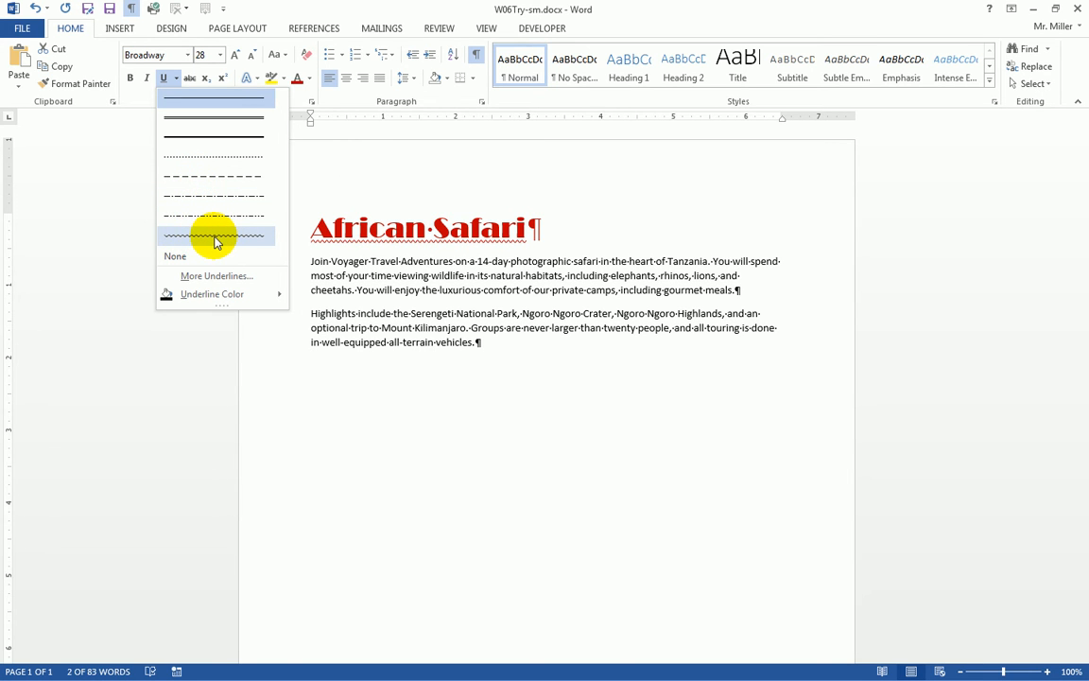
{"action": "left_click", "coordinate": [214, 242]}
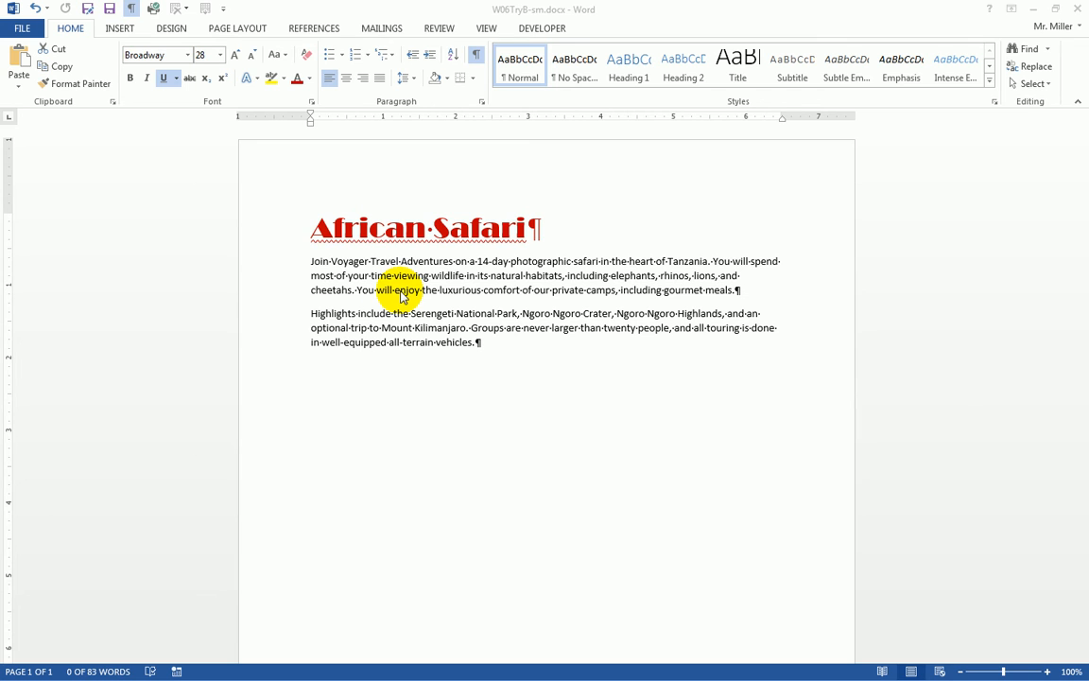
- Save, then save a copy as W06TryB-sm.docx in the September 15 folder
{"action": "left_click", "coordinate": [111, 14]}
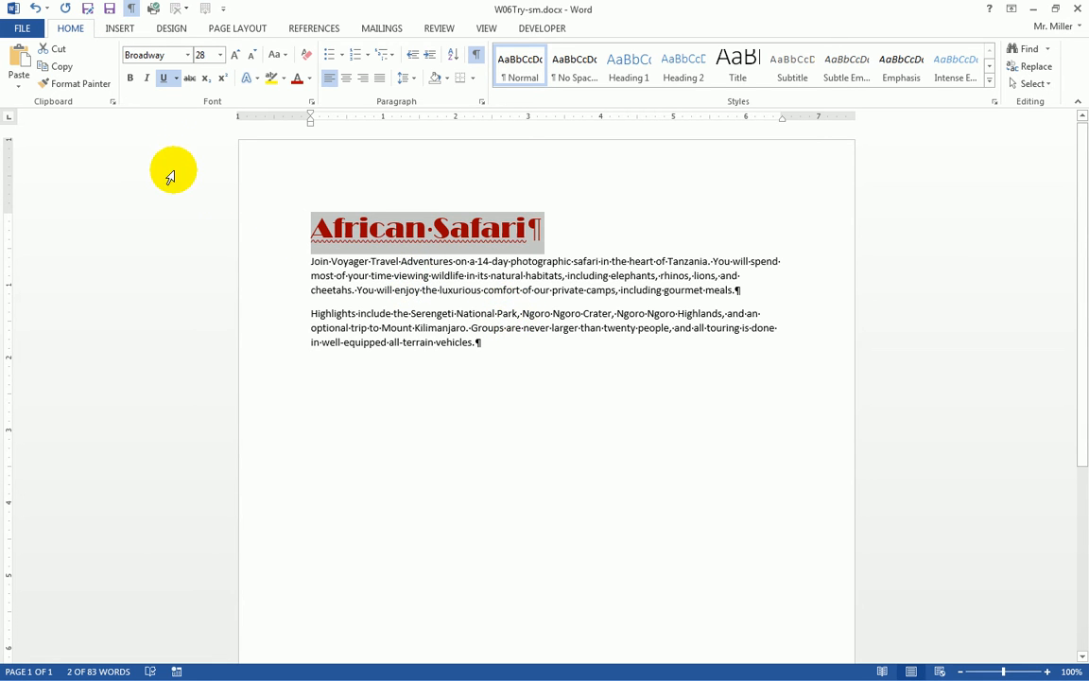
{"action": "left_click", "coordinate": [23, 29]}
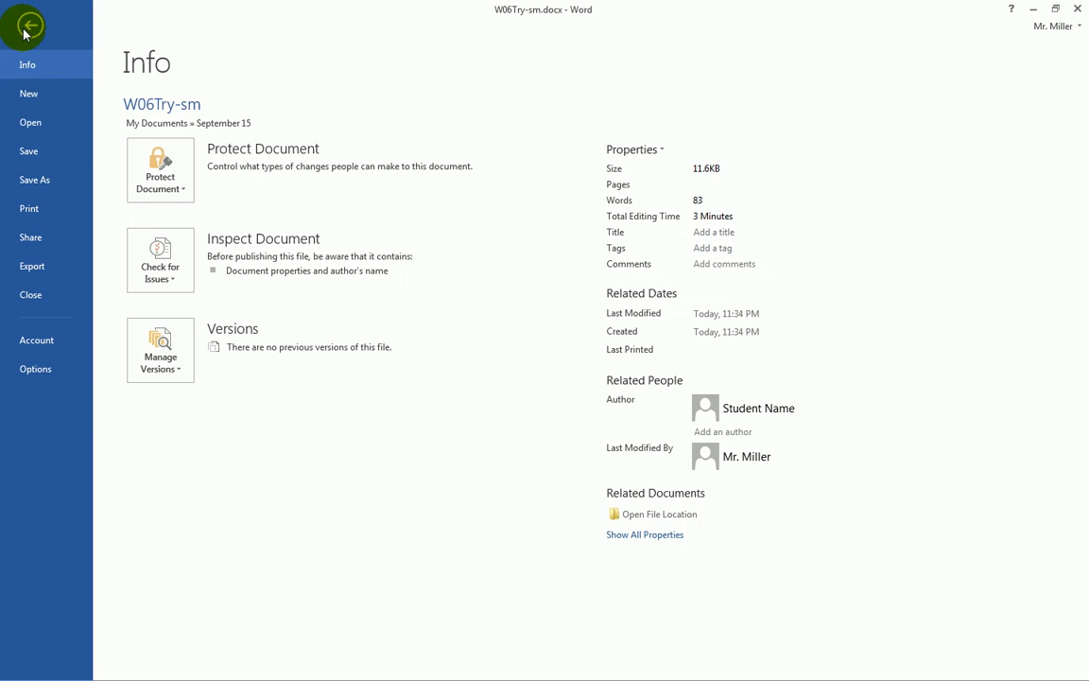
{"action": "left_click", "coordinate": [51, 188]}
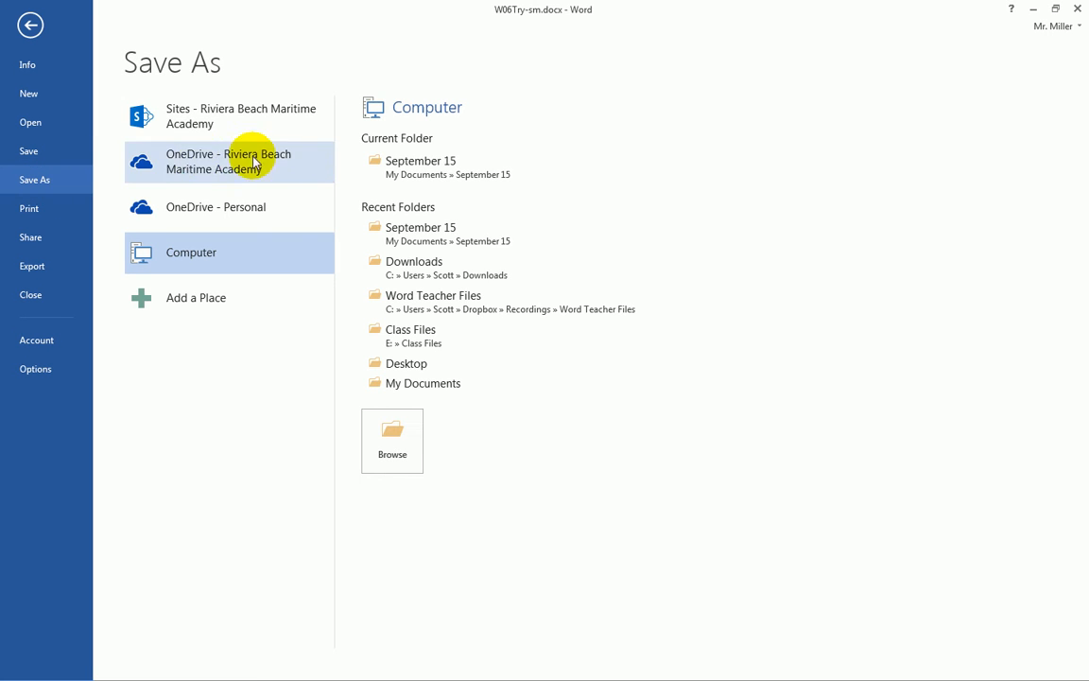
{"action": "left_click", "coordinate": [410, 168]}
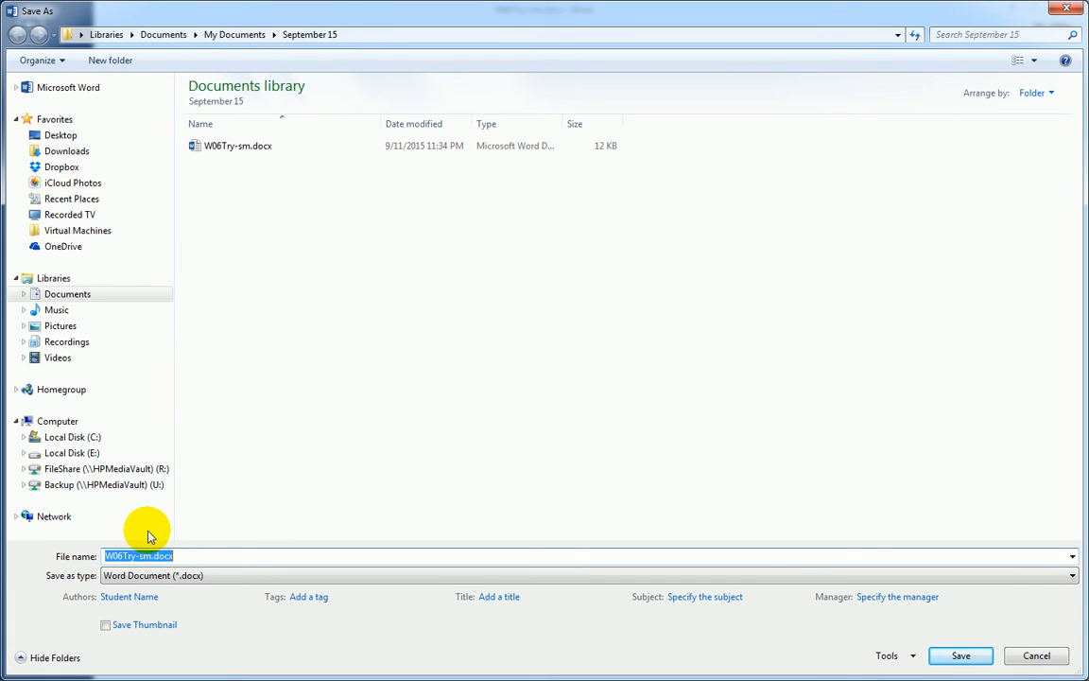
{"action": "left_click", "coordinate": [135, 556]}
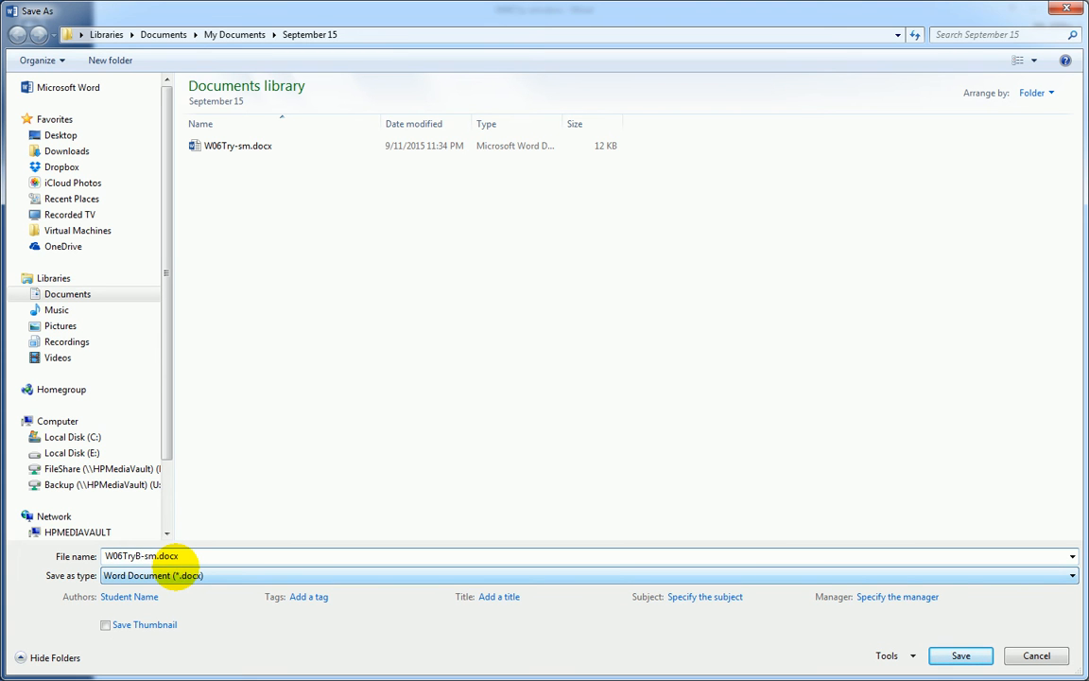
{"action": "left_click", "coordinate": [961, 657]}
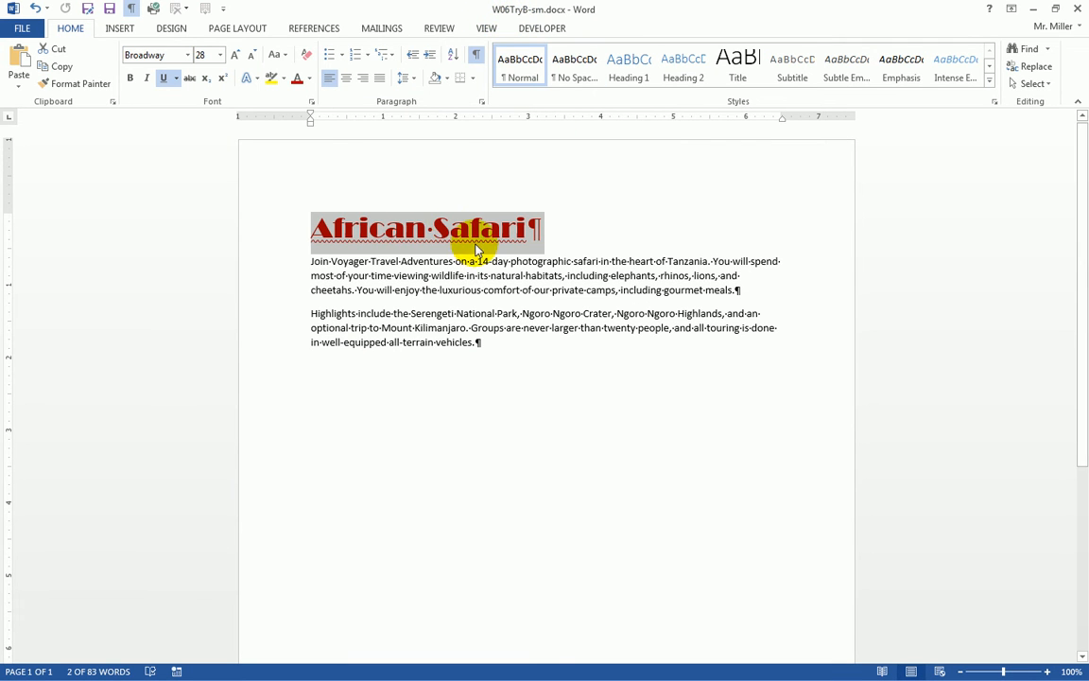
{"action": "left_click", "coordinate": [290, 231]}
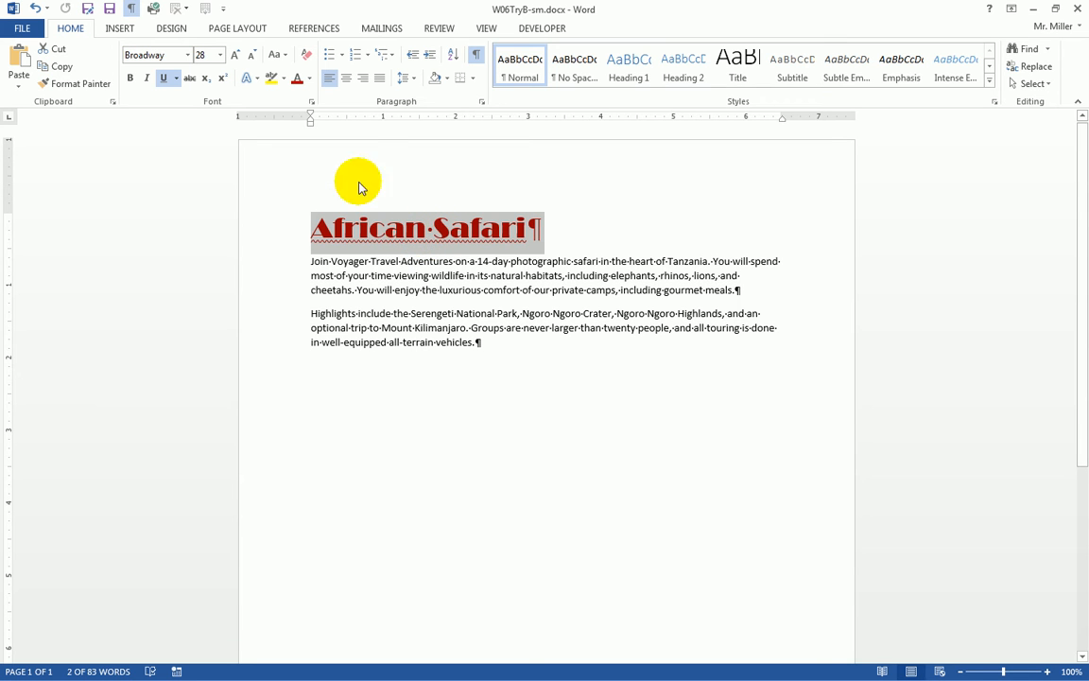
- Clear all formatting from the selected African Safari heading
{"action": "left_click", "coordinate": [307, 58]}
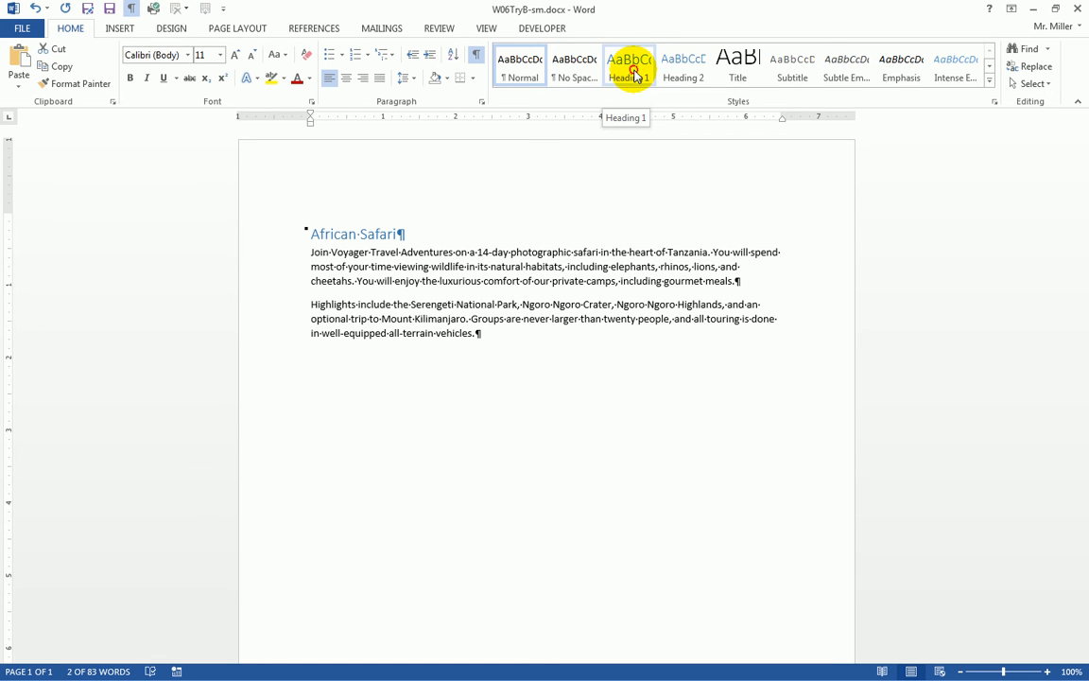
- Apply Heading 1 to African Safari and set it to Times New Roman, size 14
{"action": "left_click", "coordinate": [635, 75]}
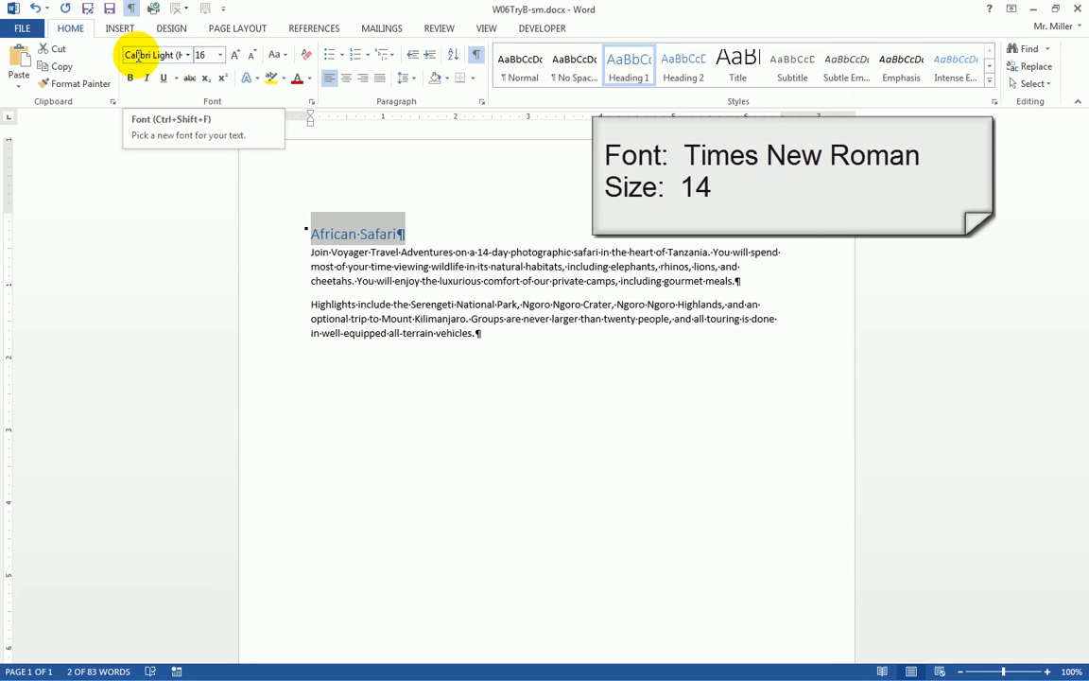
{"action": "left_click", "coordinate": [188, 57]}
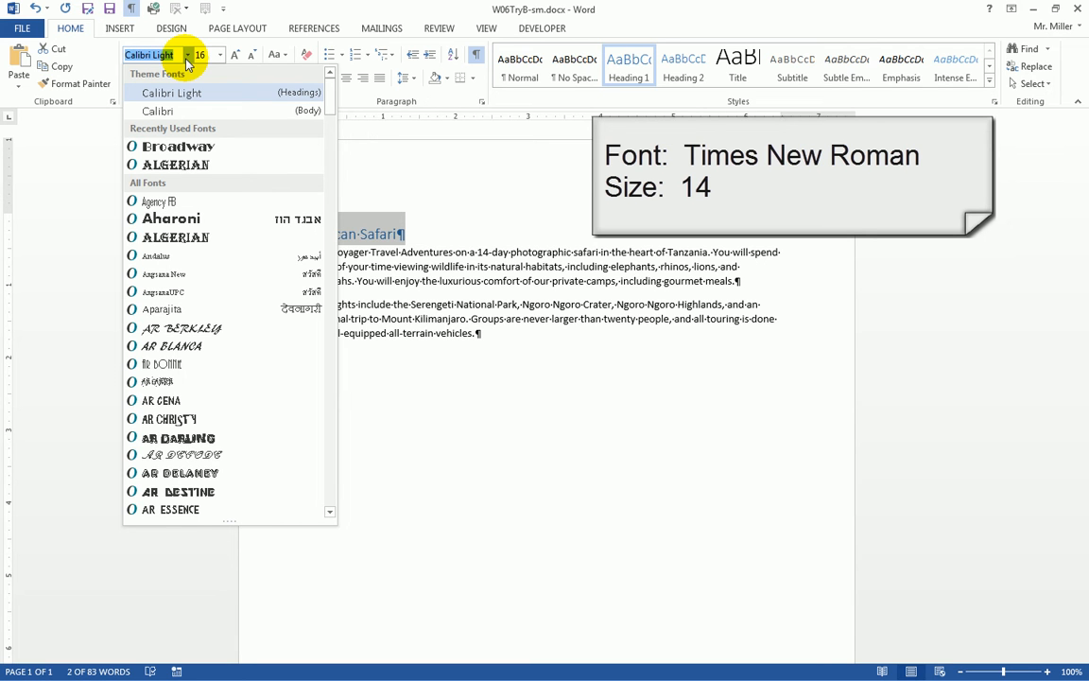
{"action": "type", "text": "Times New Ro"}
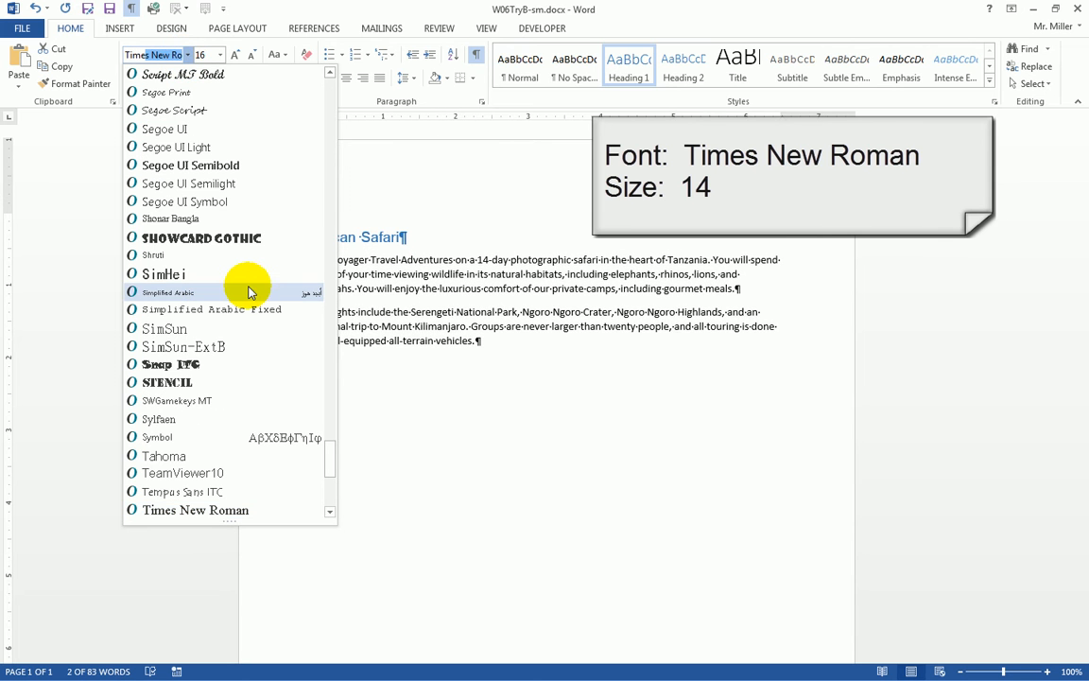
{"action": "left_click", "coordinate": [174, 514]}
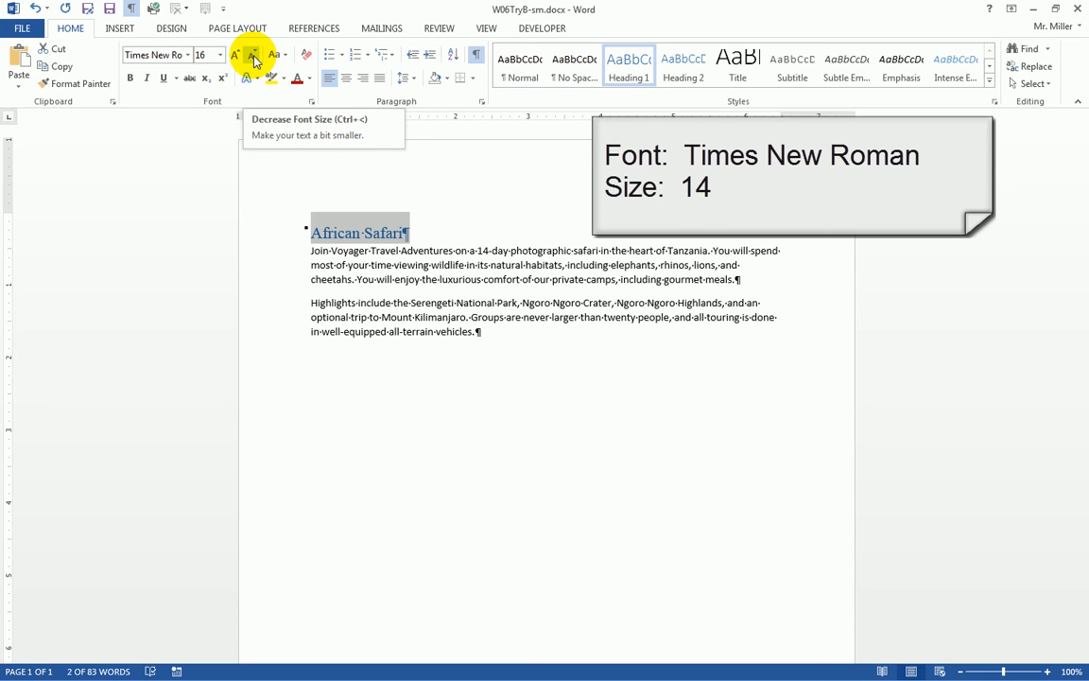
{"action": "left_click", "coordinate": [253, 57]}
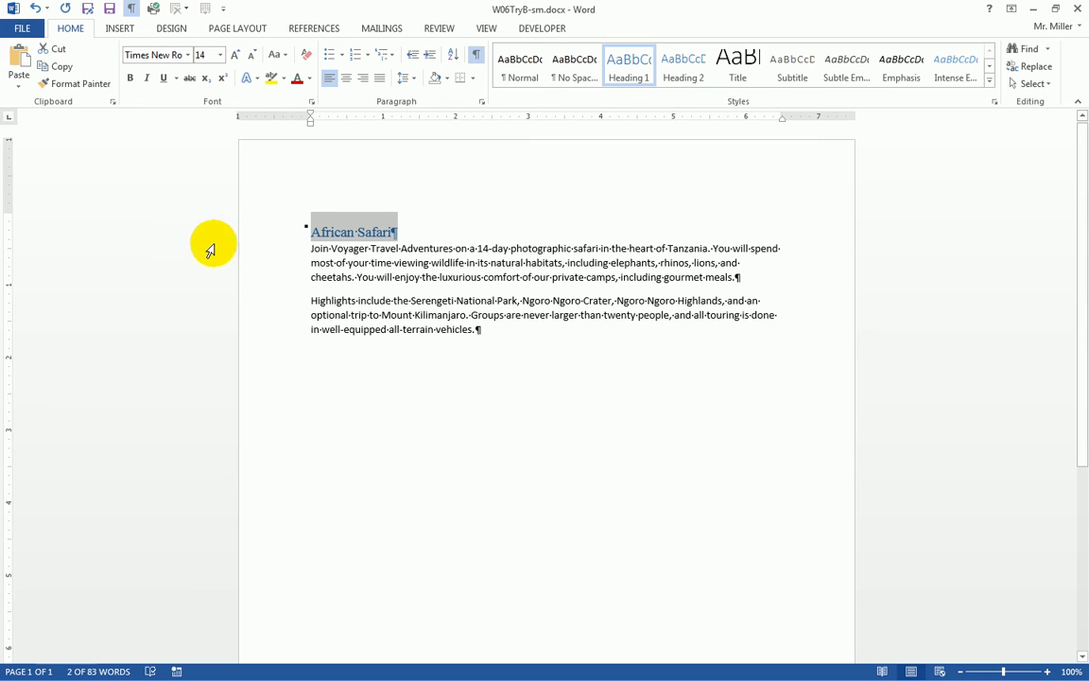
- Bold the phrase 'Voyager Travel Adventures' in the first paragraph
{"action": "left_click_drag", "start_coordinate": [333, 249], "coordinate": [445, 248]}
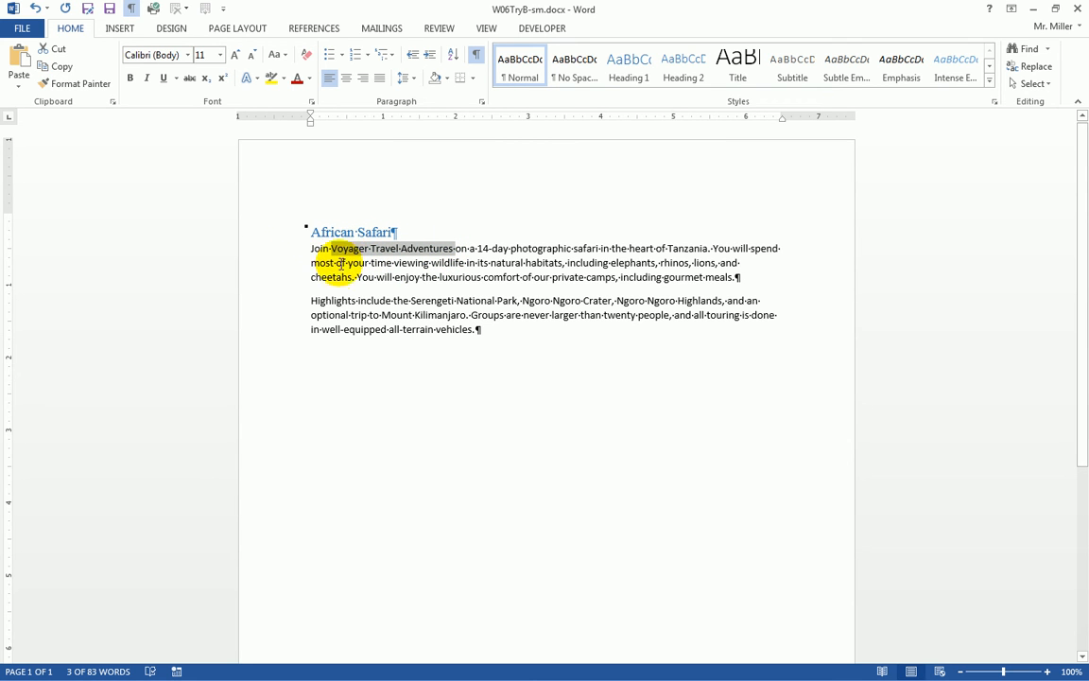
{"action": "left_click", "coordinate": [132, 79]}
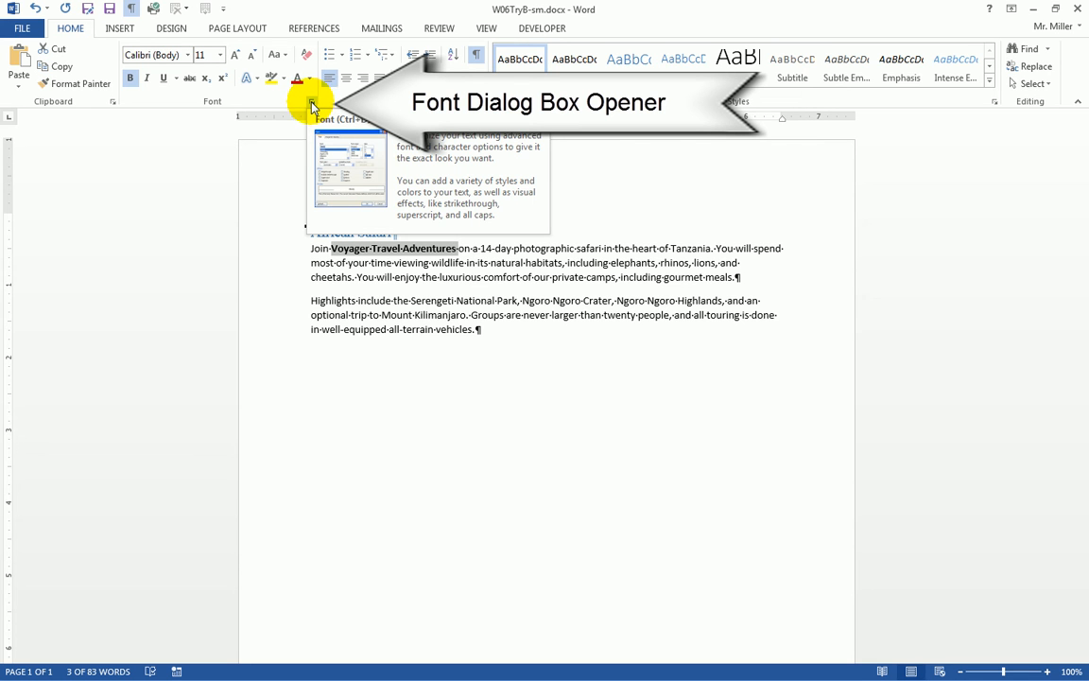
- Turn on Small caps for 'Voyager Travel Adventures' in the Font dialog
{"action": "left_click", "coordinate": [312, 104]}
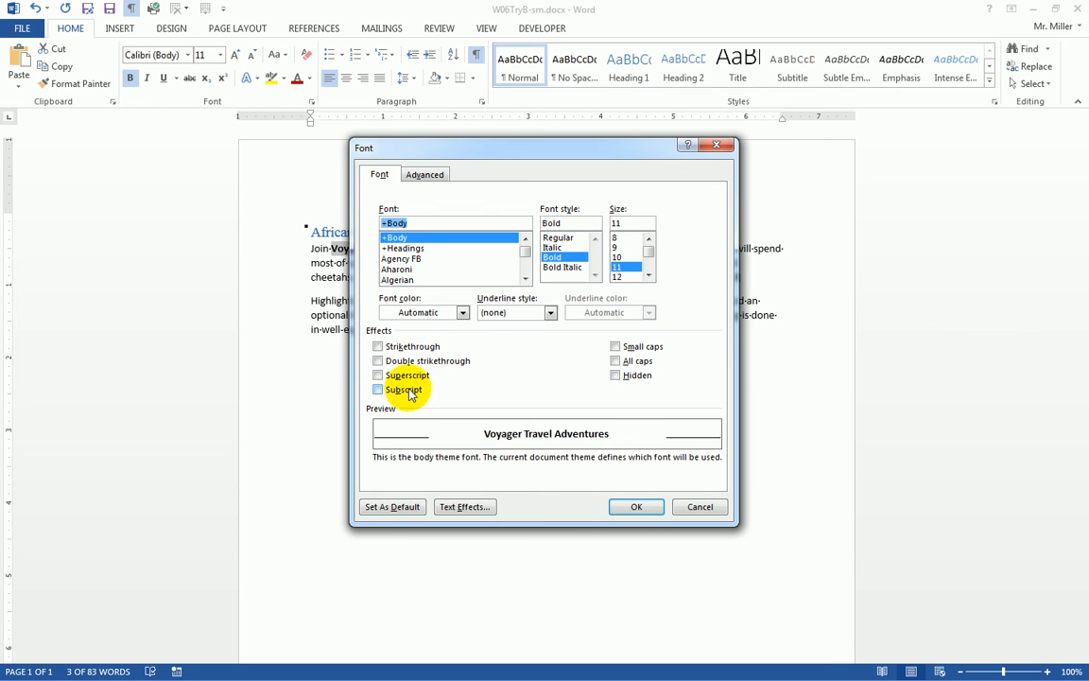
{"action": "left_click", "coordinate": [615, 347]}
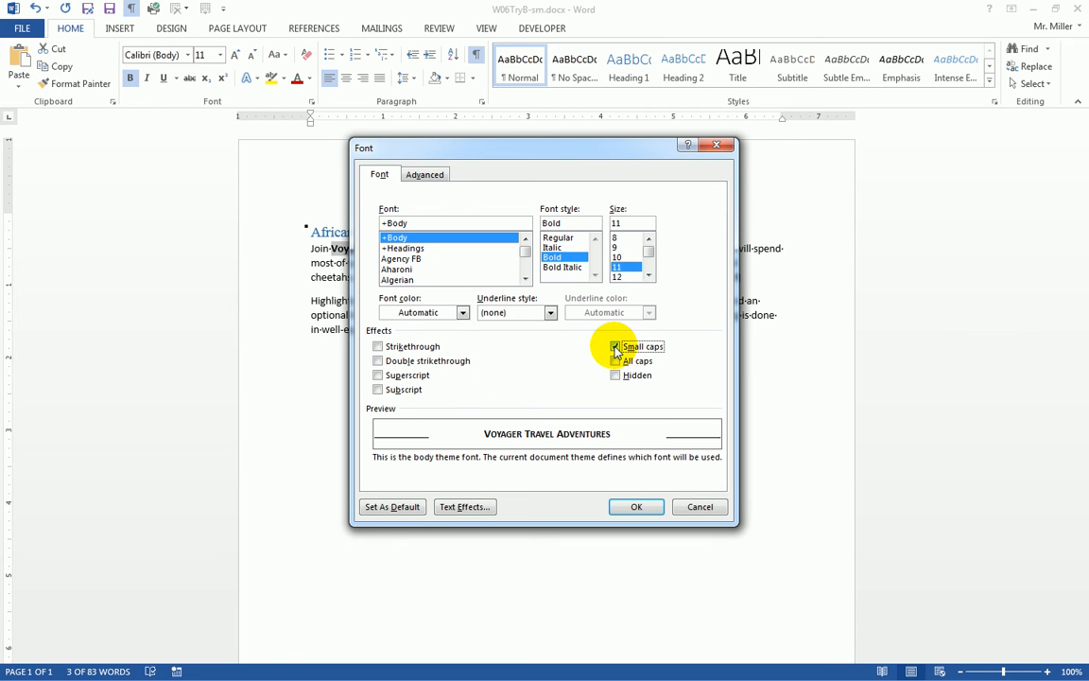
{"action": "left_click_drag", "start_coordinate": [487, 151], "coordinate": [629, 143]}
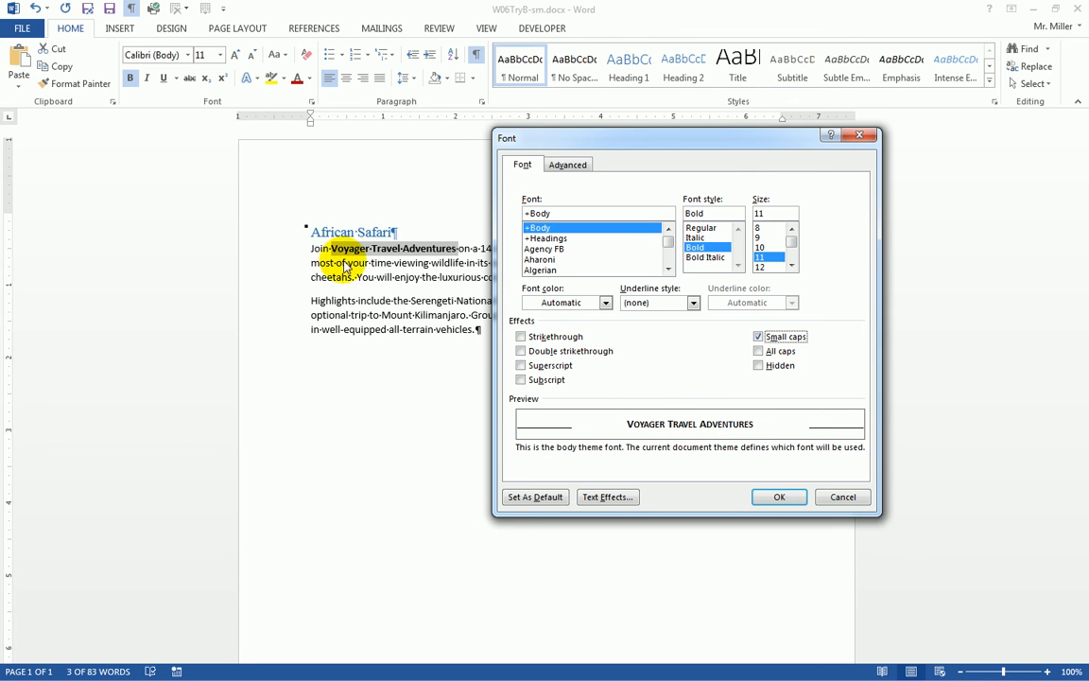
{"action": "left_click", "coordinate": [783, 497]}
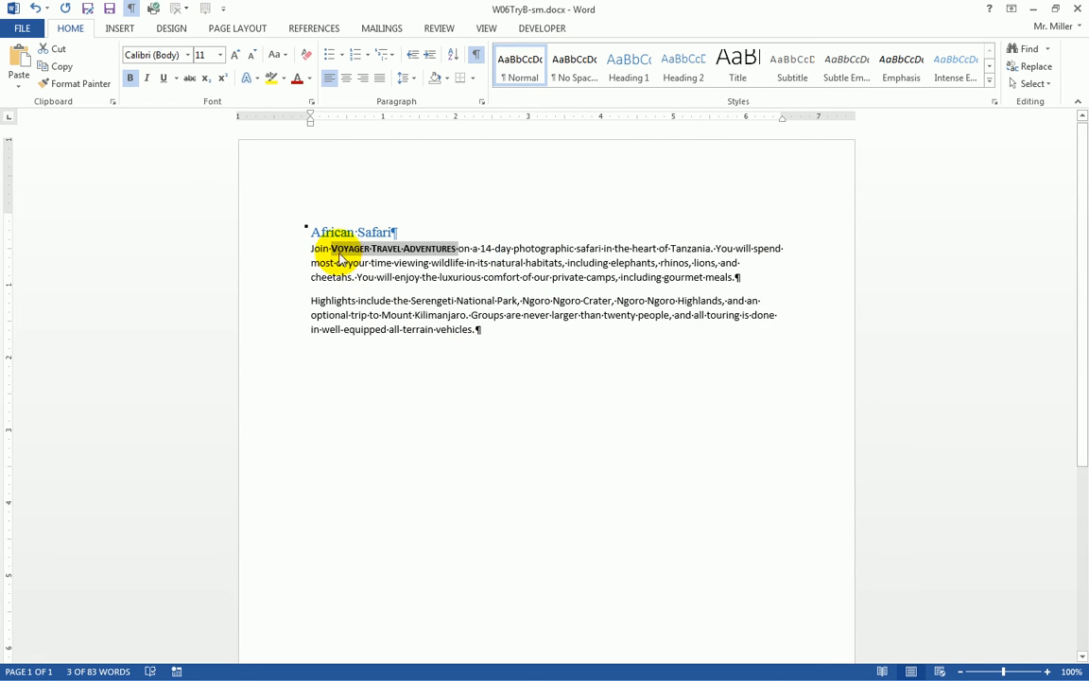
- Zoom the page to 180% and add a blank paragraph after 'vehicles.' at the end
{"action": "left_click", "coordinate": [1047, 672]}
{"action": "left_click", "coordinate": [1047, 672]}
{"action": "left_click", "coordinate": [1046, 671]}
{"action": "left_click", "coordinate": [1046, 671]}
{"action": "left_click", "coordinate": [1047, 671]}
{"action": "left_click", "coordinate": [1046, 671]}
{"action": "left_click", "coordinate": [1046, 672]}
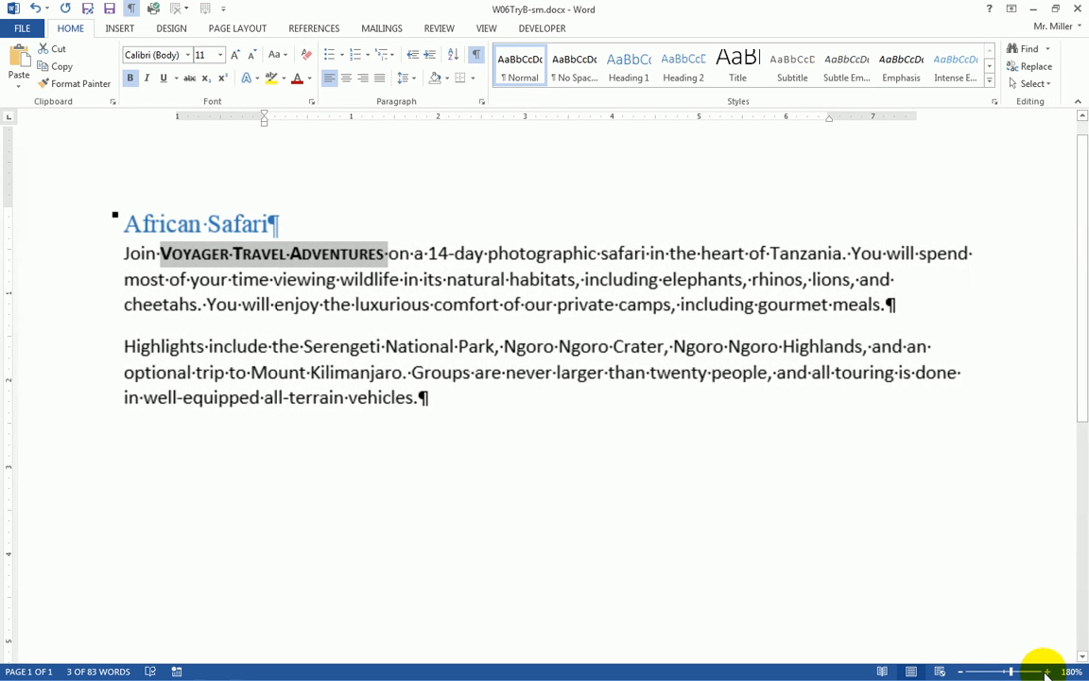
{"action": "left_click", "coordinate": [1047, 672]}
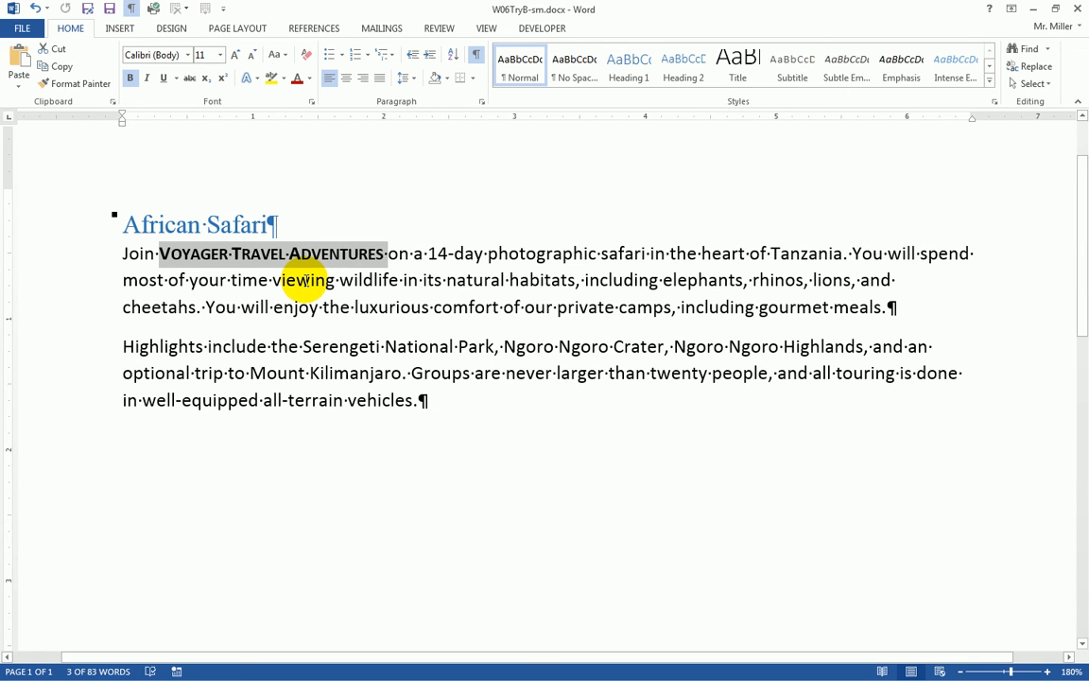
{"action": "left_click", "coordinate": [473, 402]}
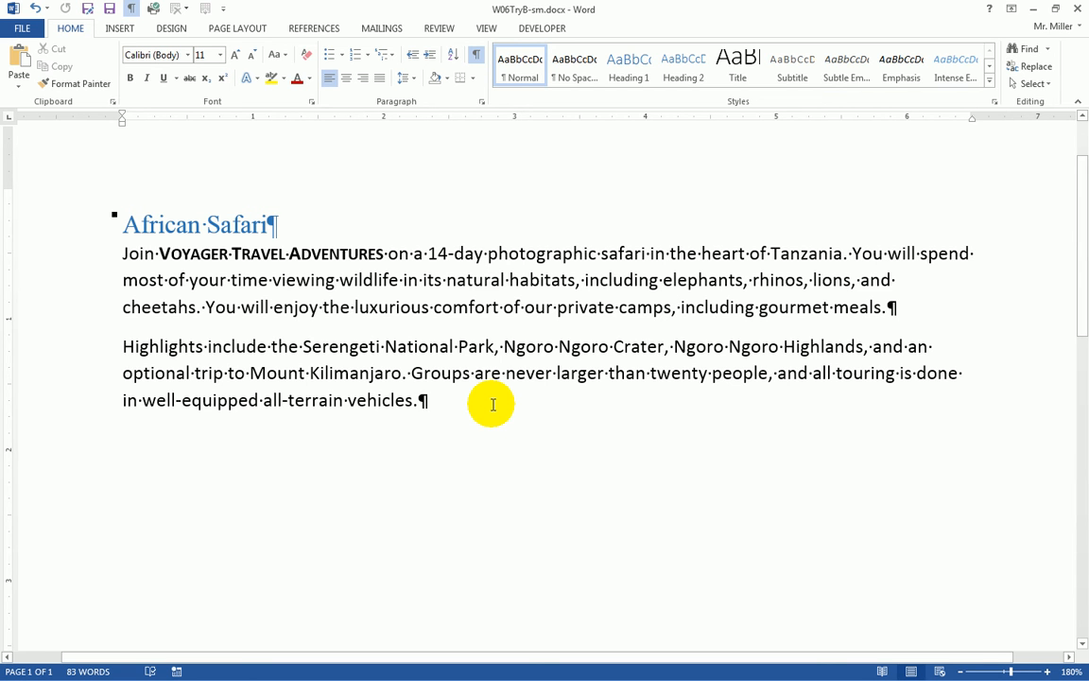
{"action": "key", "text": "Return"}
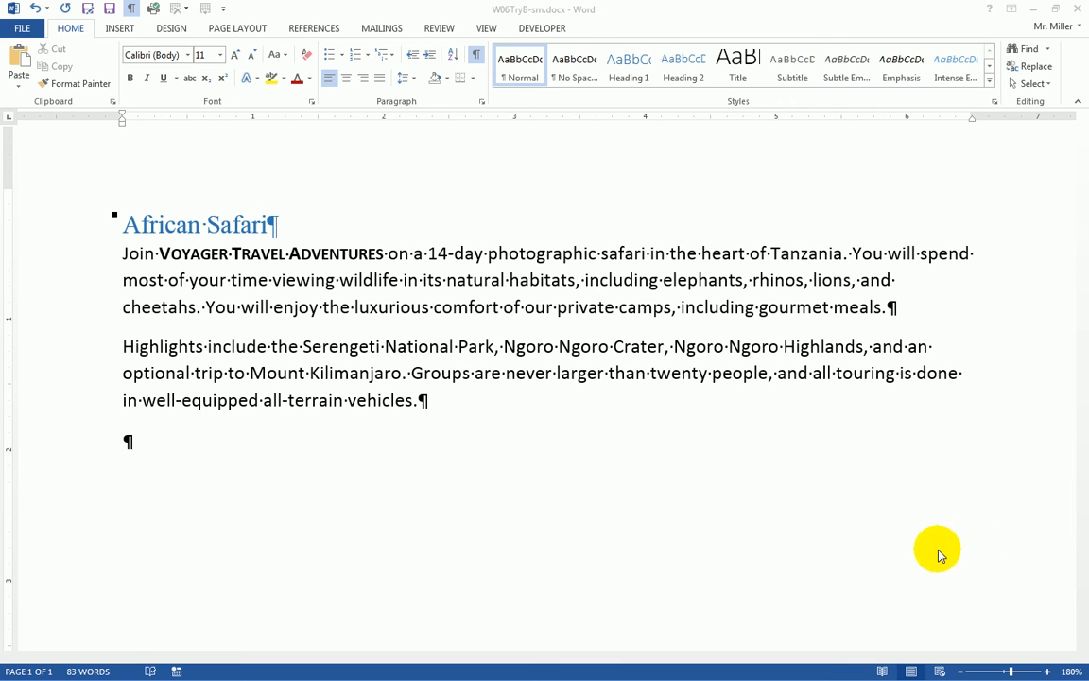
- Type 'Australian Safari' on the last line and give it the Heading 1 style
{"action": "left_click", "coordinate": [447, 531]}
{"action": "type", "text": "Australian Safari"}
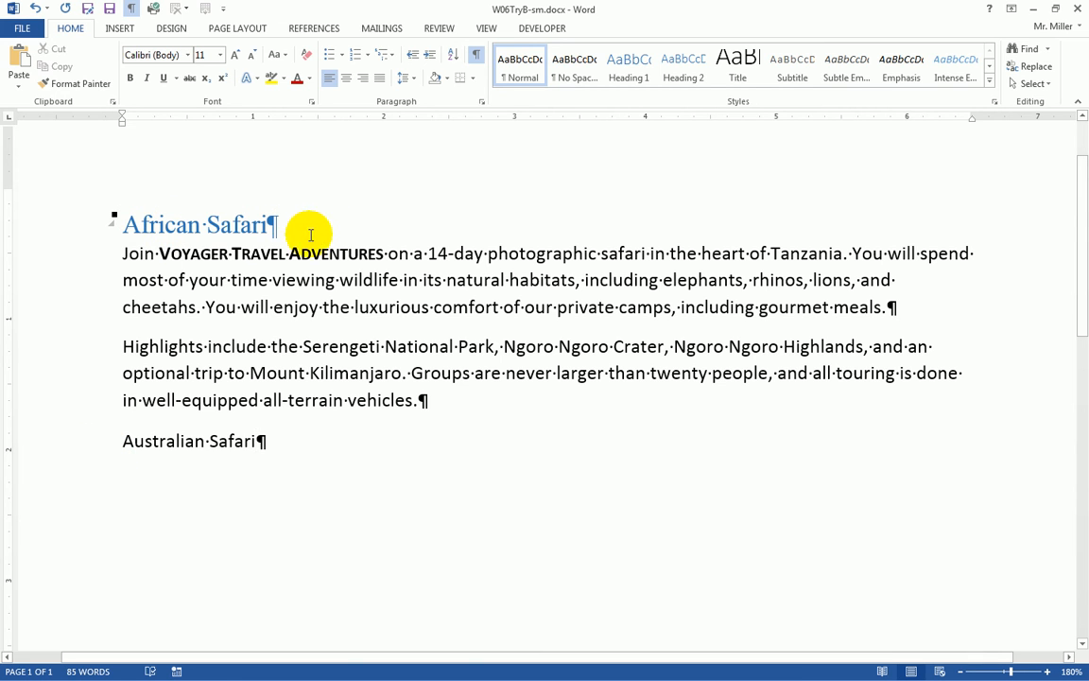
{"action": "left_click", "coordinate": [61, 441]}
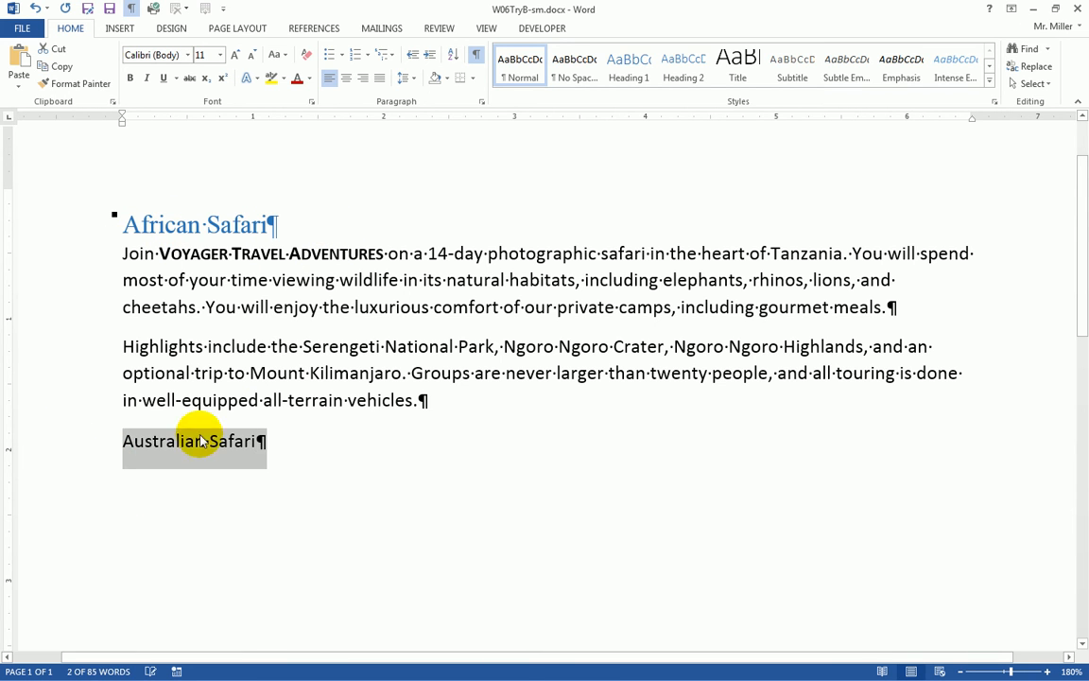
{"action": "left_click", "coordinate": [632, 76]}
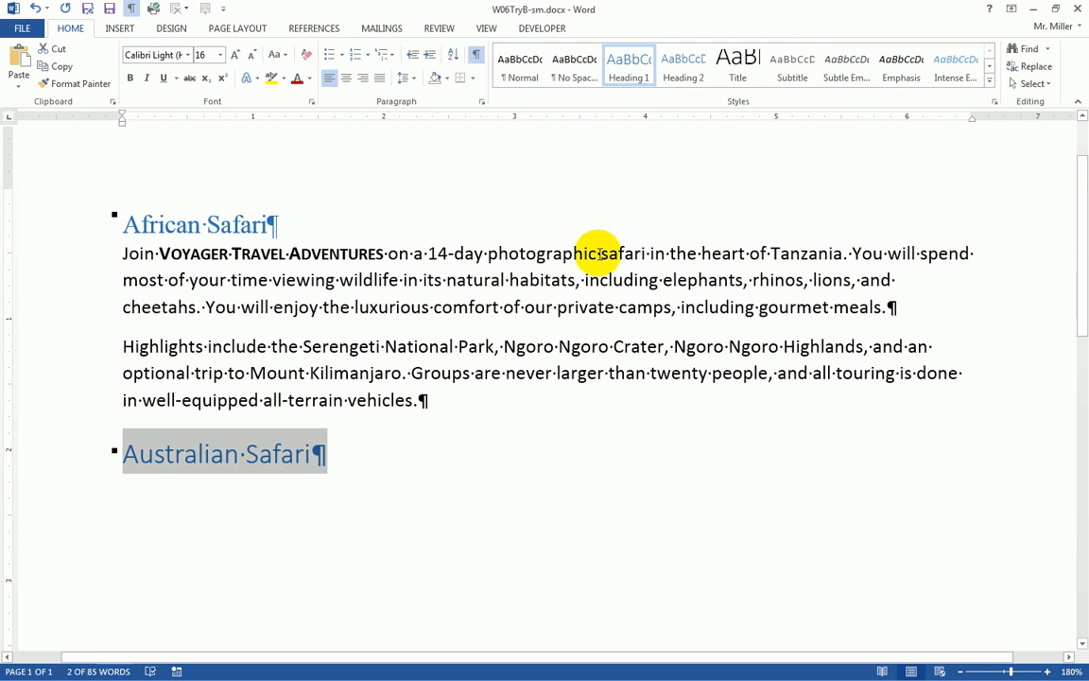
{"action": "left_click", "coordinate": [426, 370]}
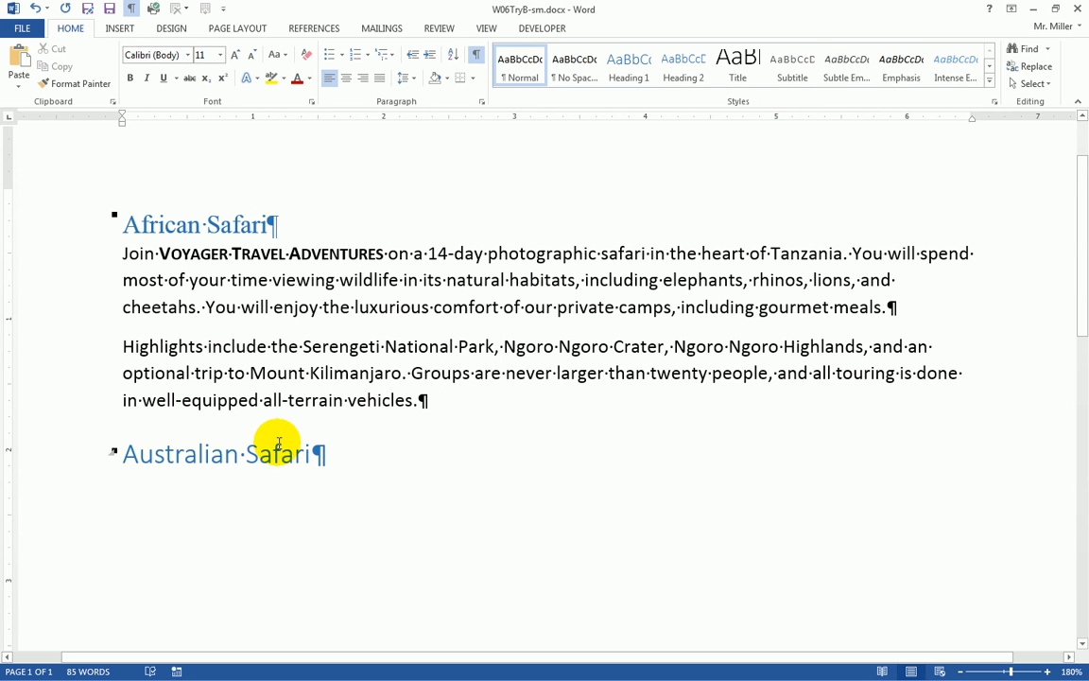
- Update Heading 1 to match African Safari, then check Australian Safari picked up Times New Roman 14
{"action": "left_click", "coordinate": [80, 224]}
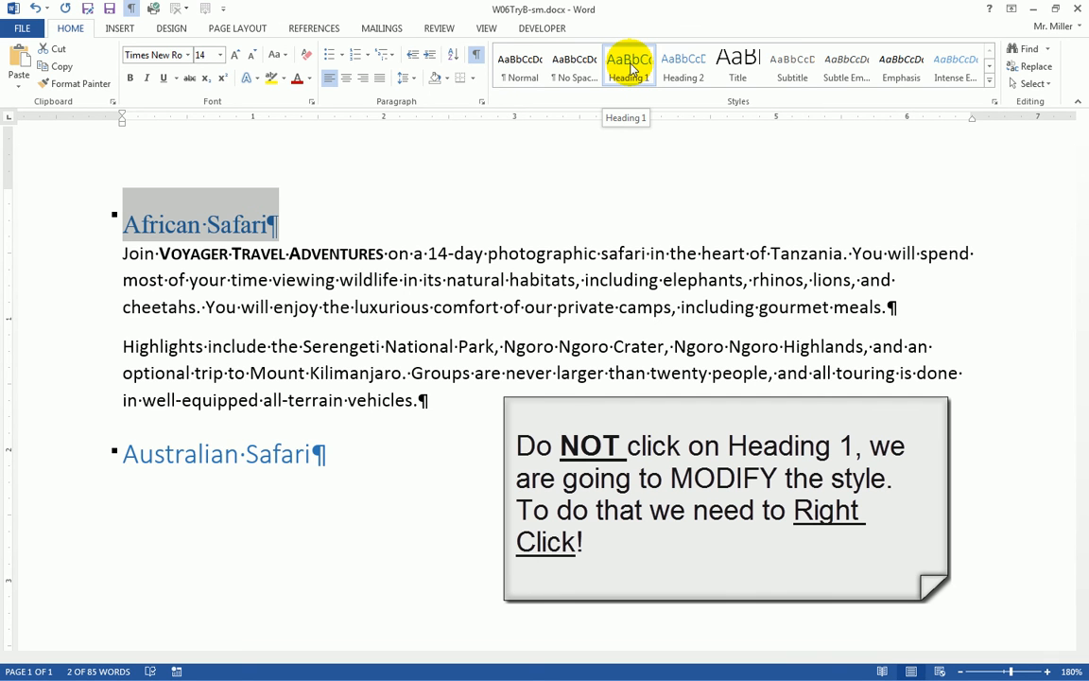
{"action": "right_click", "coordinate": [632, 68]}
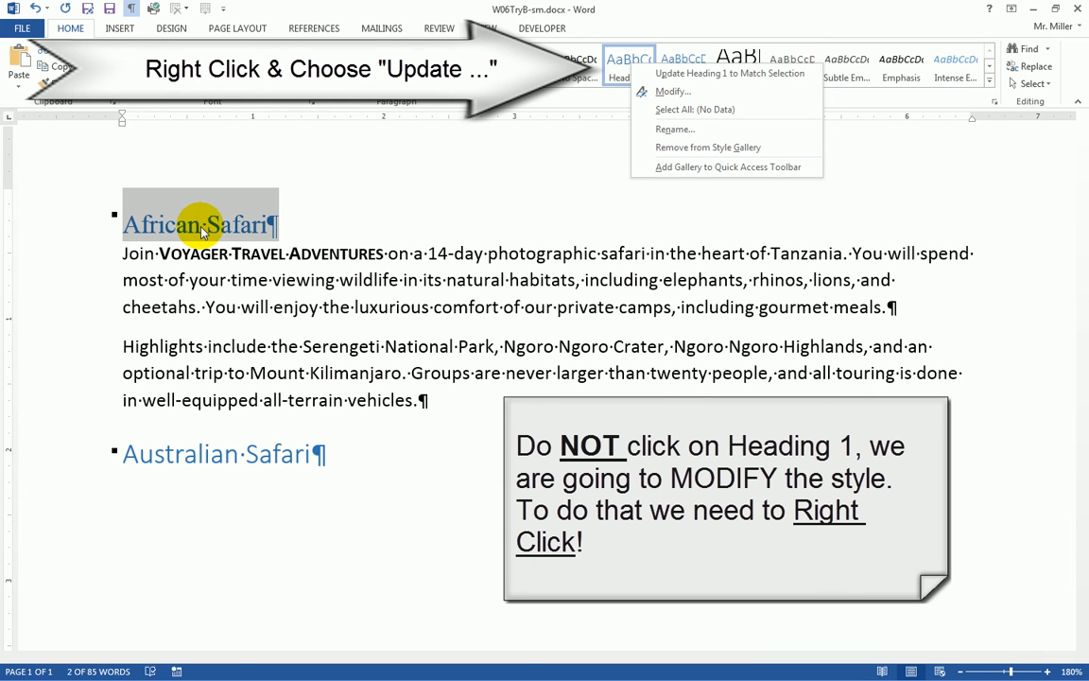
{"action": "left_click", "coordinate": [713, 75]}
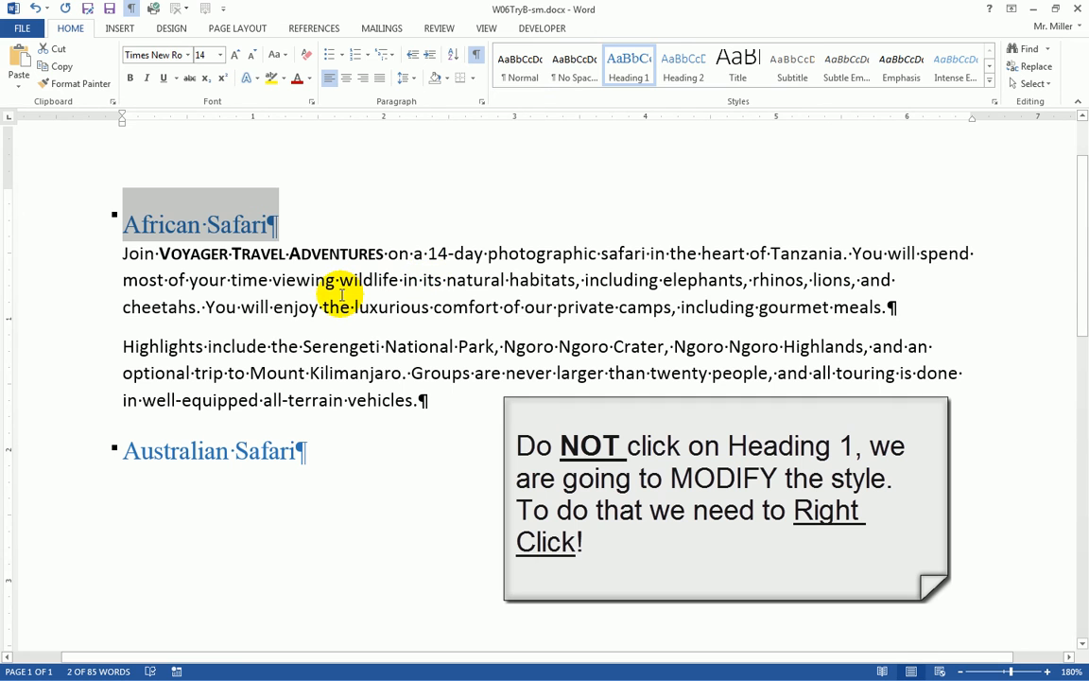
{"action": "left_click", "coordinate": [231, 254]}
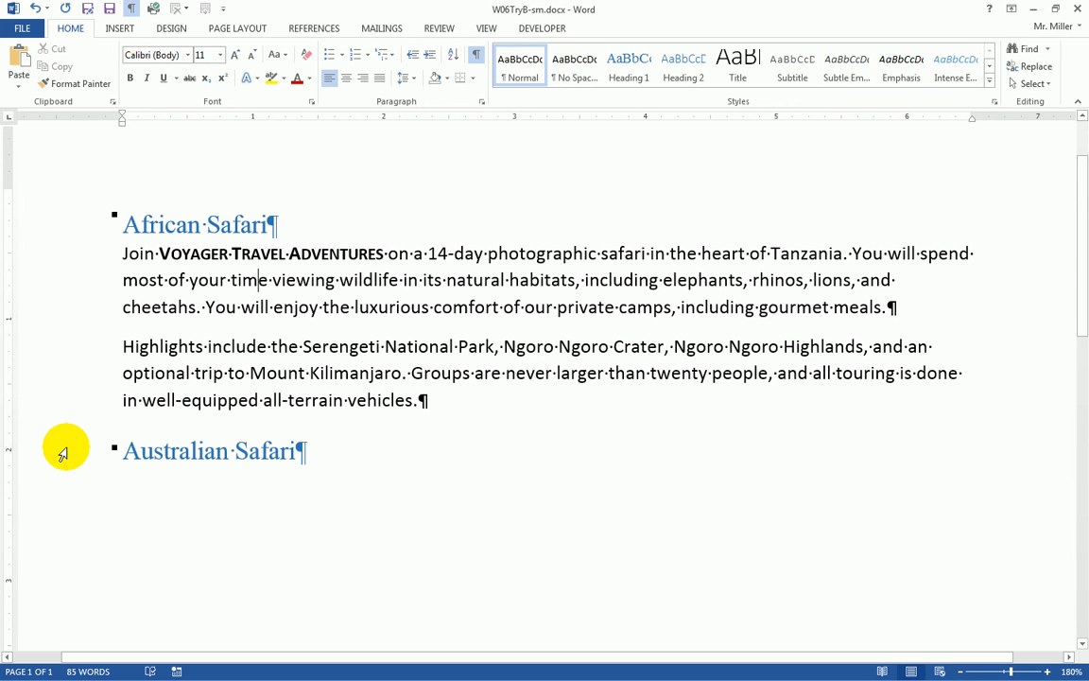
{"action": "left_click", "coordinate": [63, 454]}
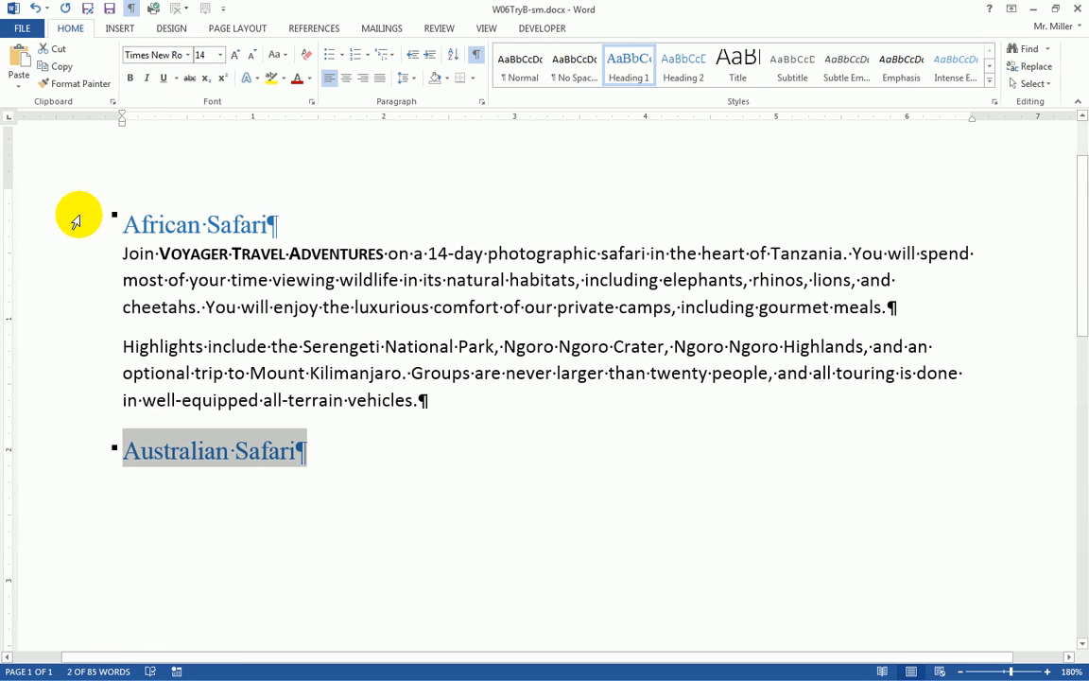
{"action": "left_click", "coordinate": [216, 287]}
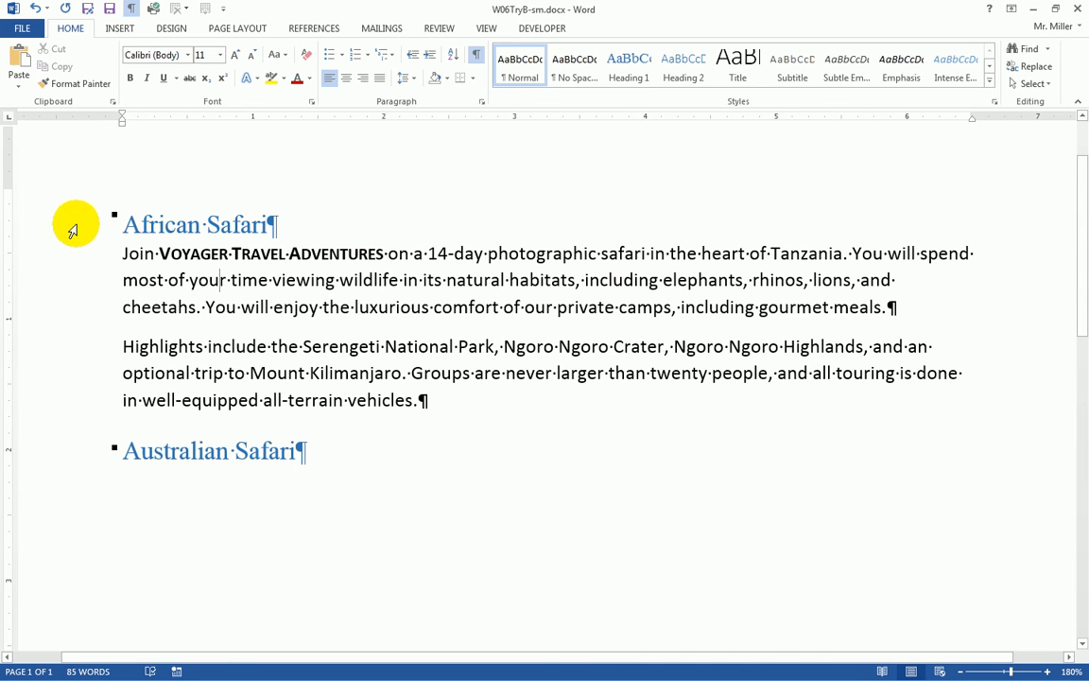
{"action": "left_click", "coordinate": [70, 225]}
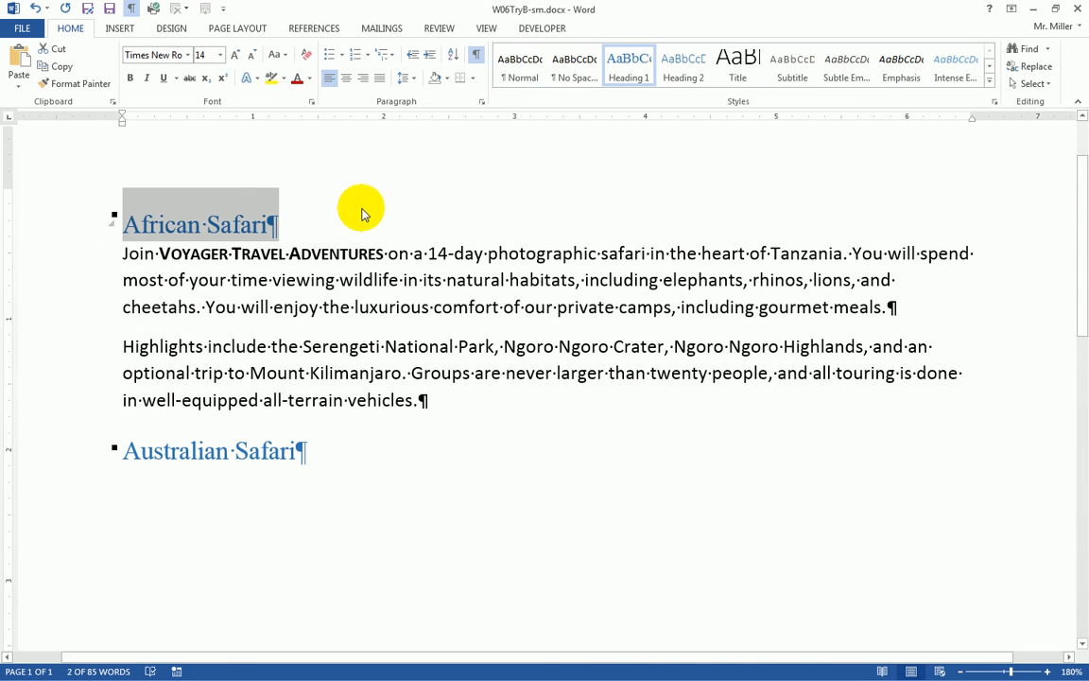
- Color African Safari green and update Heading 1 to match it
{"action": "left_click", "coordinate": [309, 79]}
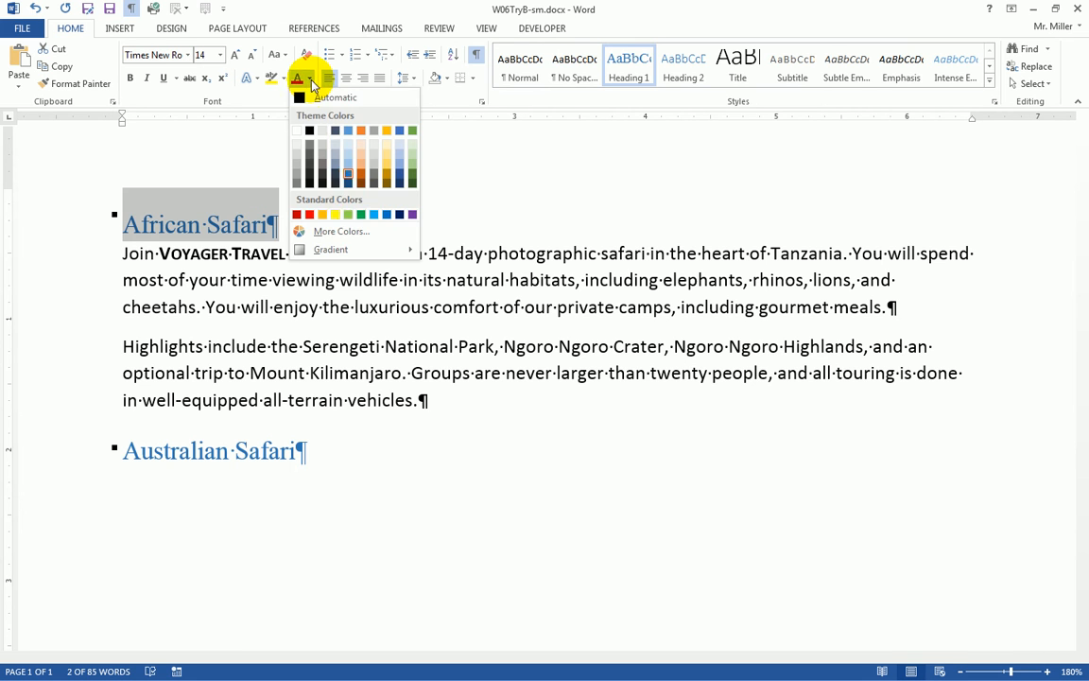
{"action": "left_click", "coordinate": [360, 215]}
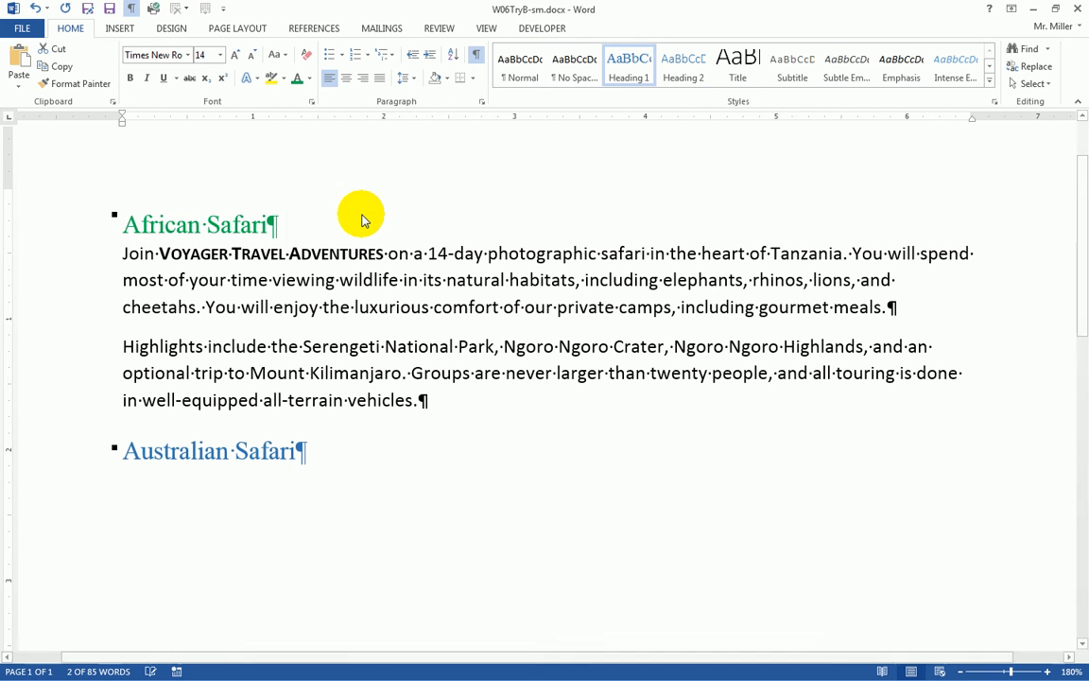
{"action": "right_click", "coordinate": [623, 73]}
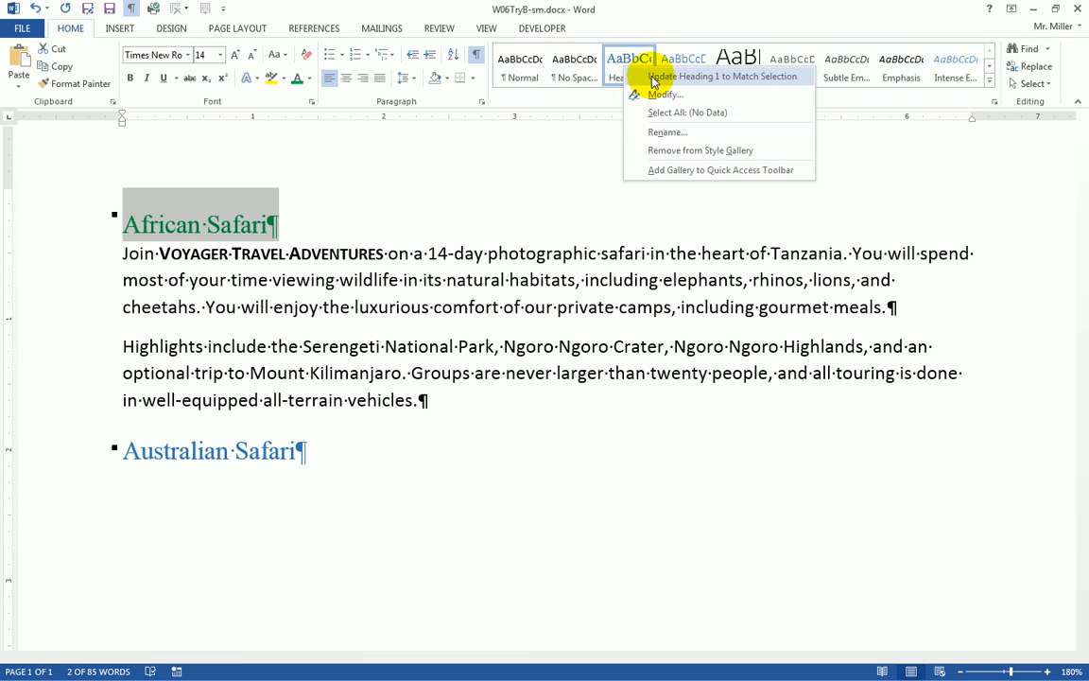
{"action": "left_click", "coordinate": [652, 80]}
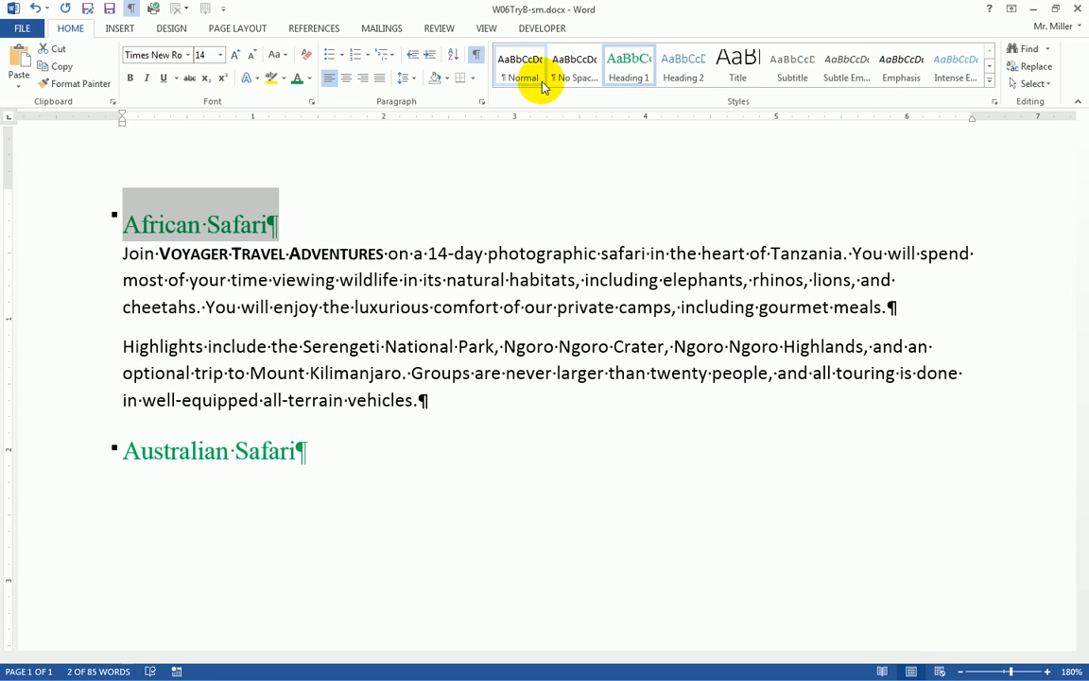
{"action": "left_click", "coordinate": [609, 76]}
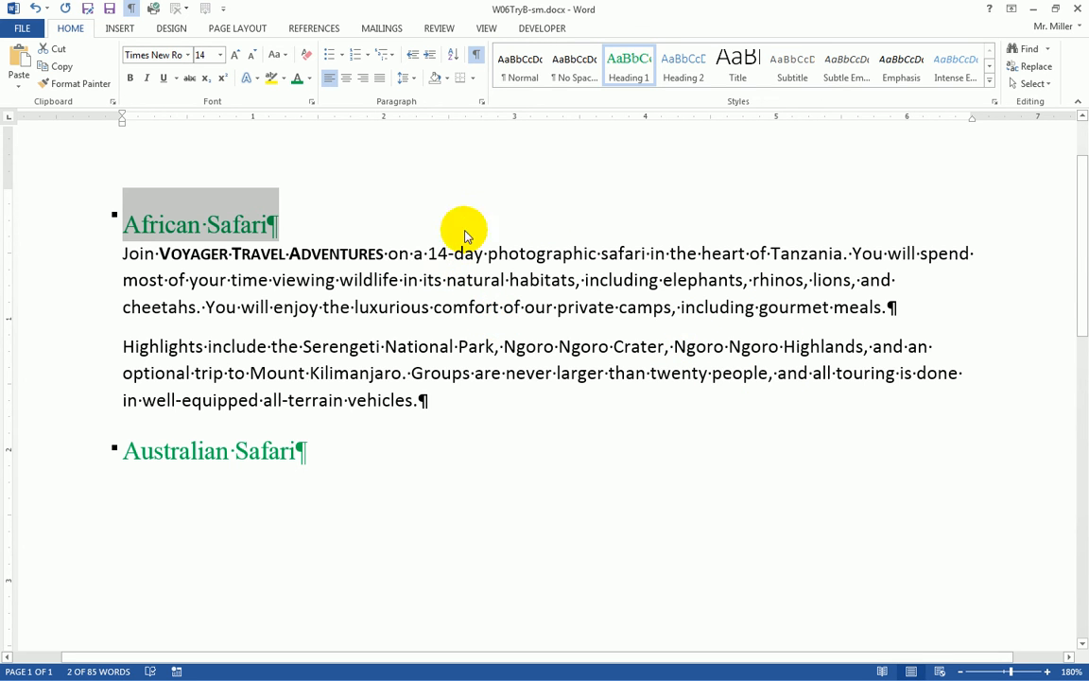
- Save W06TryB-sm.docx and close Word
{"action": "left_click", "coordinate": [110, 12]}
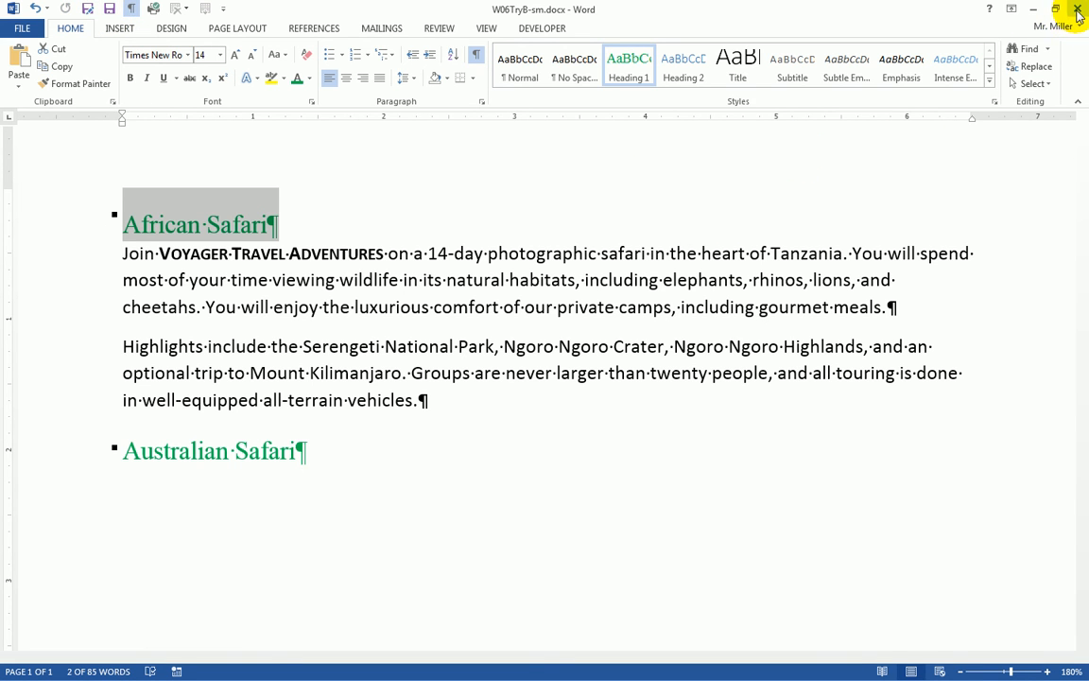
{"action": "left_click", "coordinate": [1078, 11]}
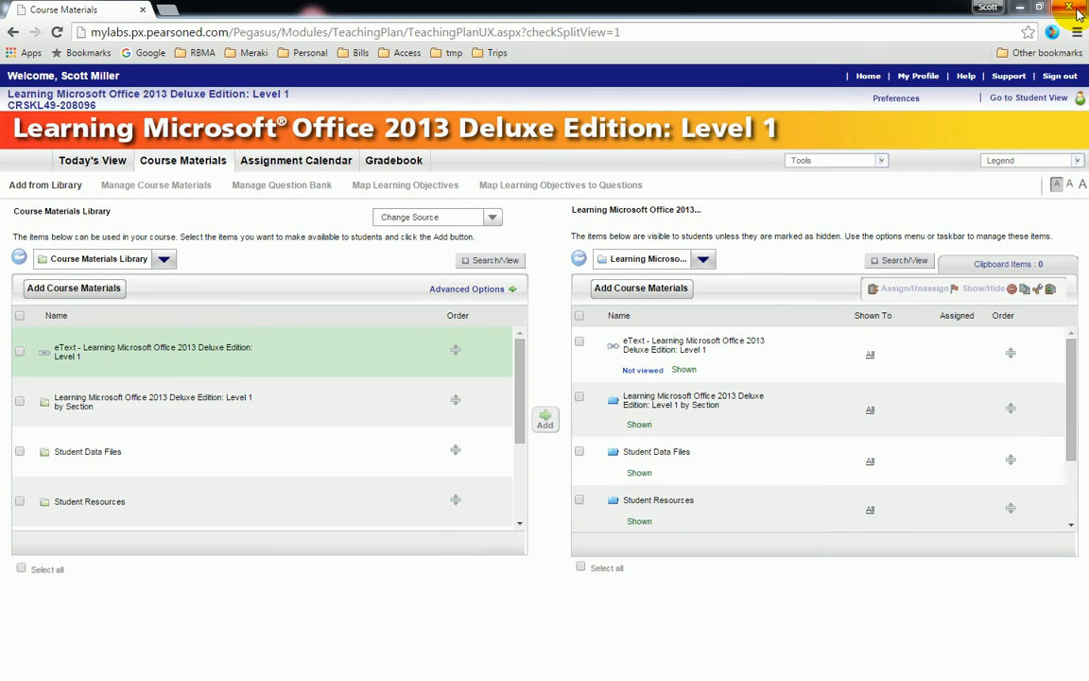